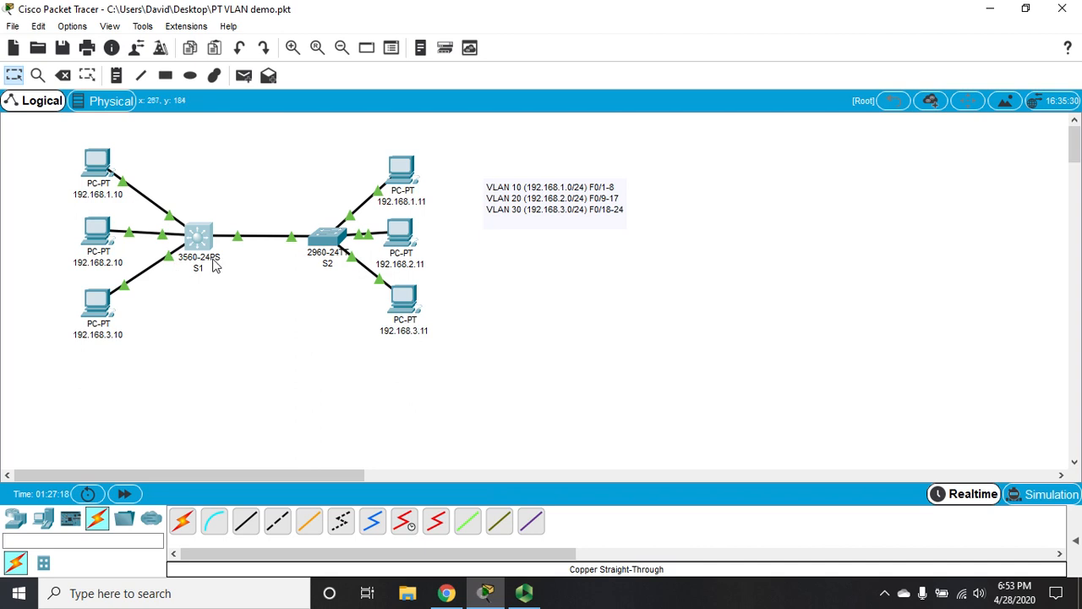
Bring up switch S1's device window on its CLI console.
left_click(198, 241)
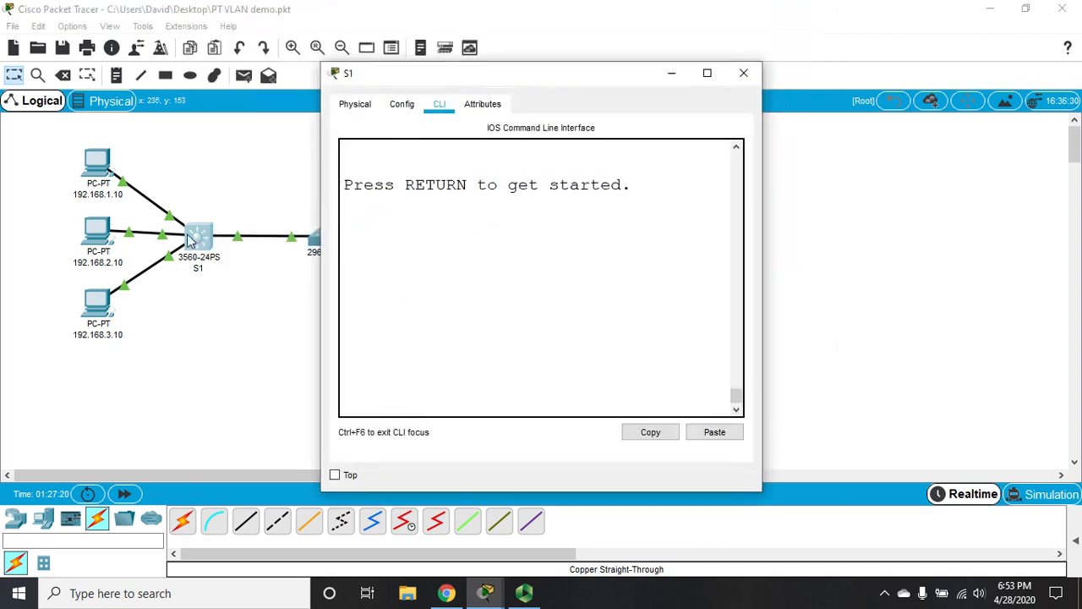
Maximize S1's console, enter privileged mode with 'en' and run 'sh run'.
left_click(708, 73)
left_click(692, 145)
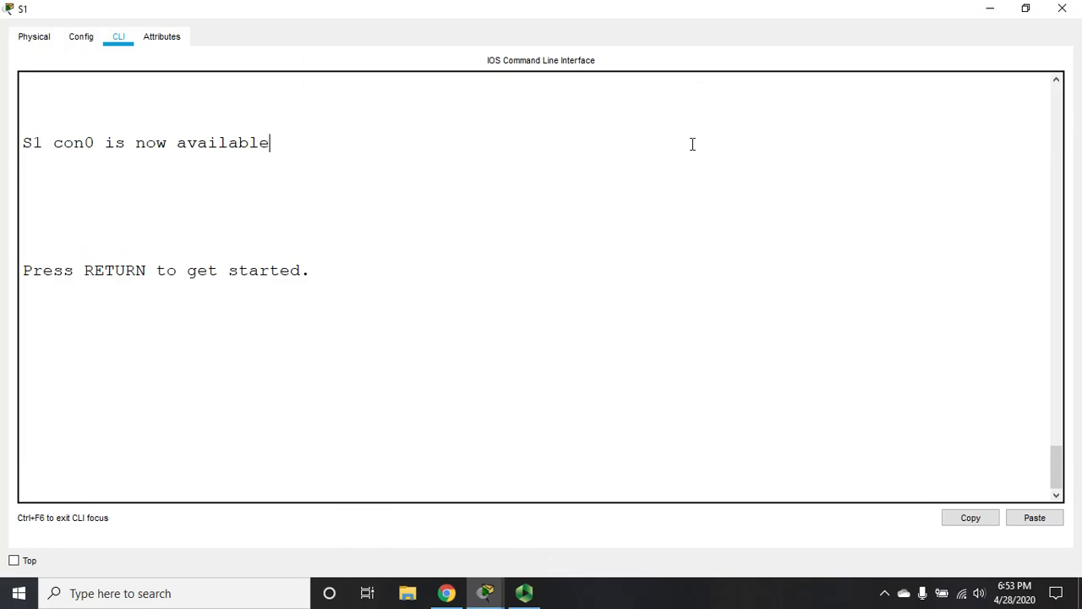
key("Return")
type("en")
key("Return")
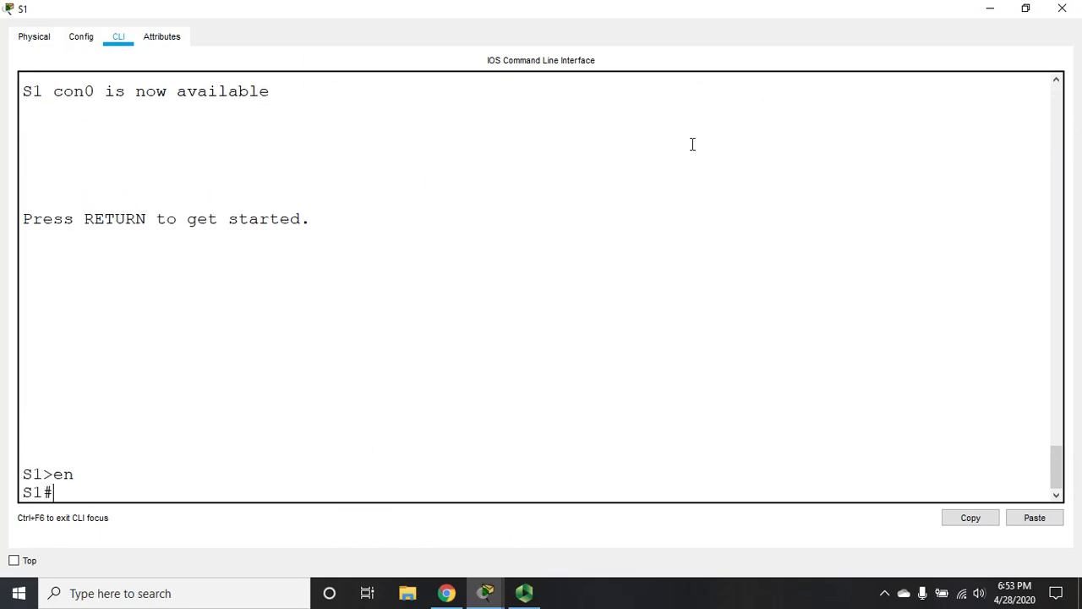
type("sh run")
key("Return")
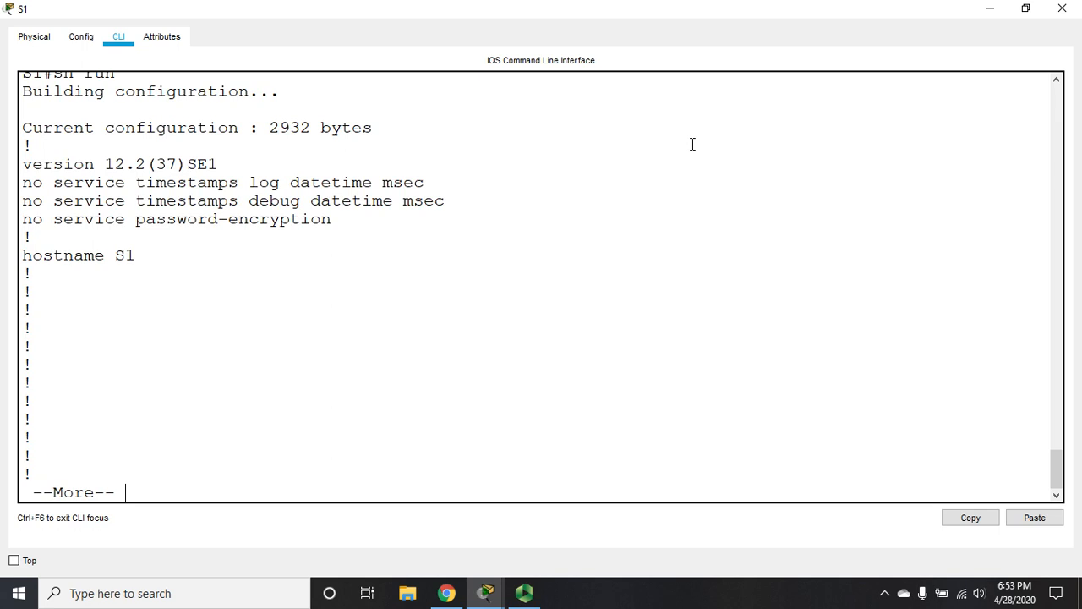
Page through the whole running configuration to its end.
key("Return")
key("Return")
key("Return")
key("Return")
key("space")
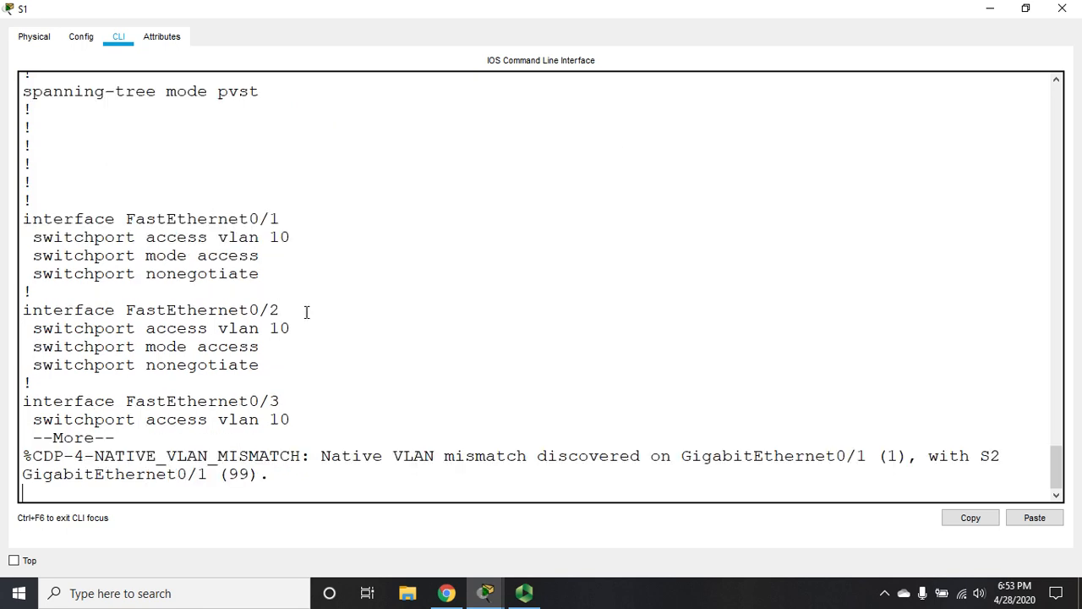
key("space")
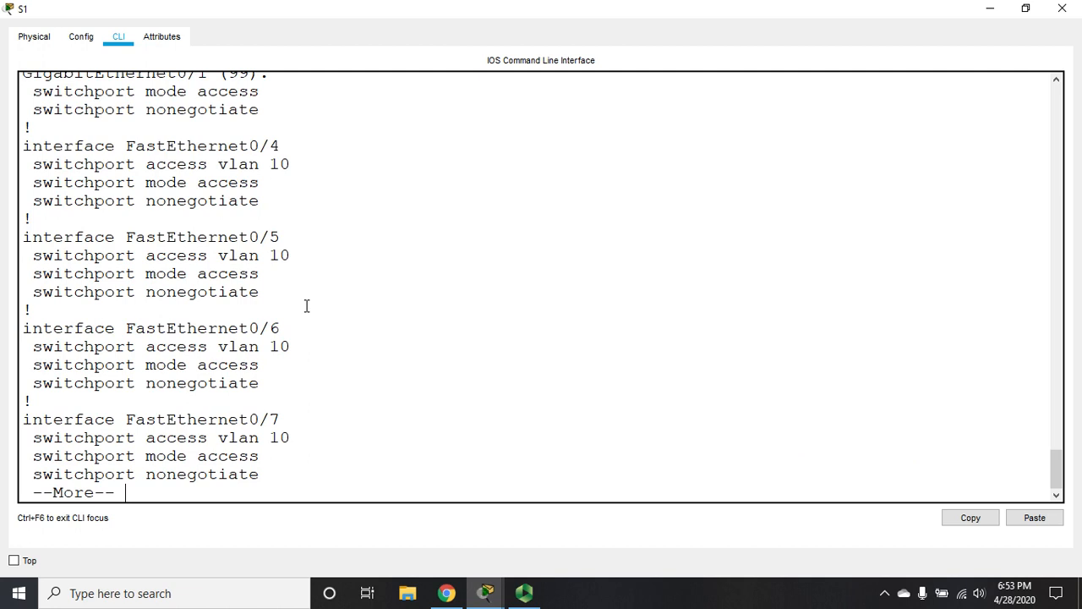
key("space")
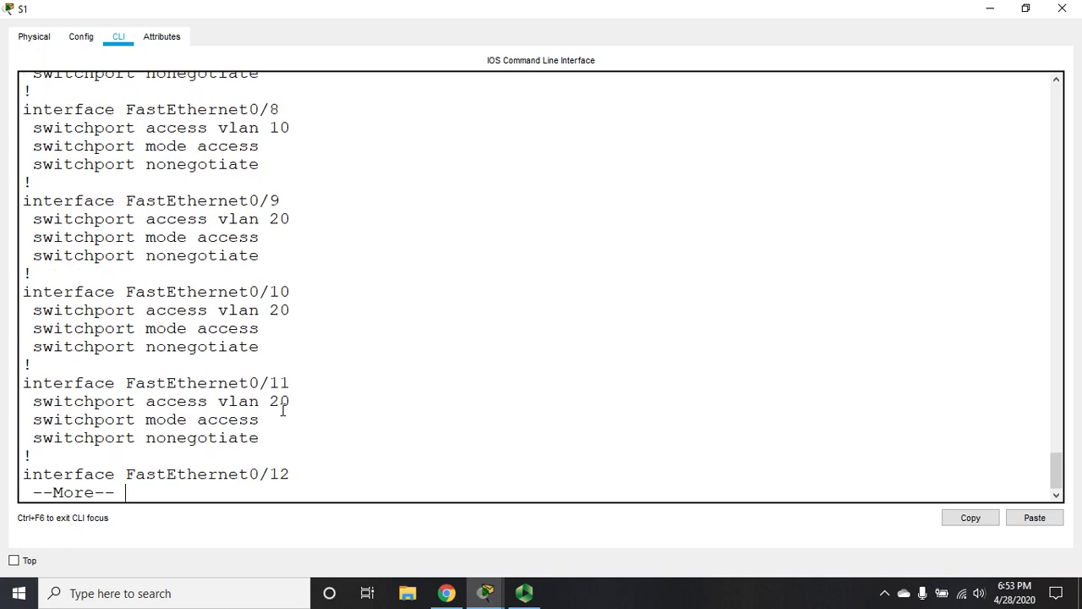
key("space")
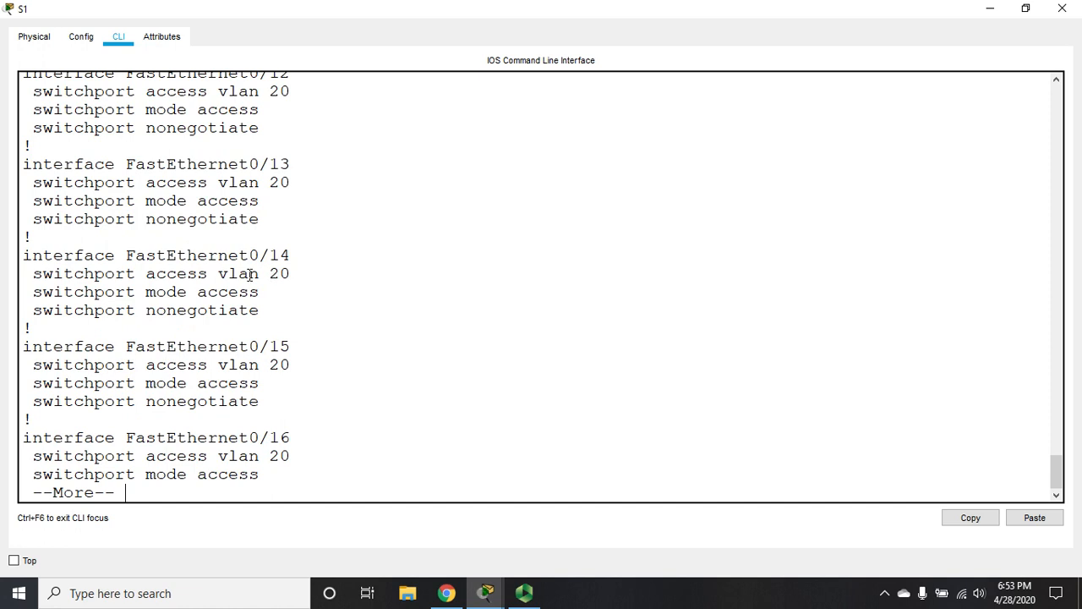
key("space")
key("space")
key("space")
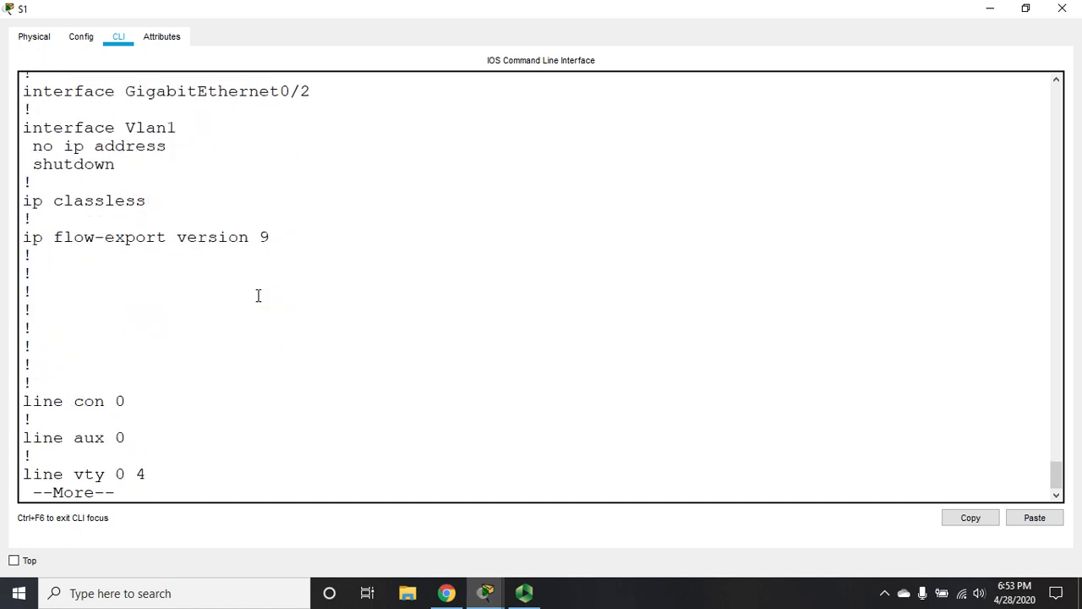
key("space")
type("sh run")
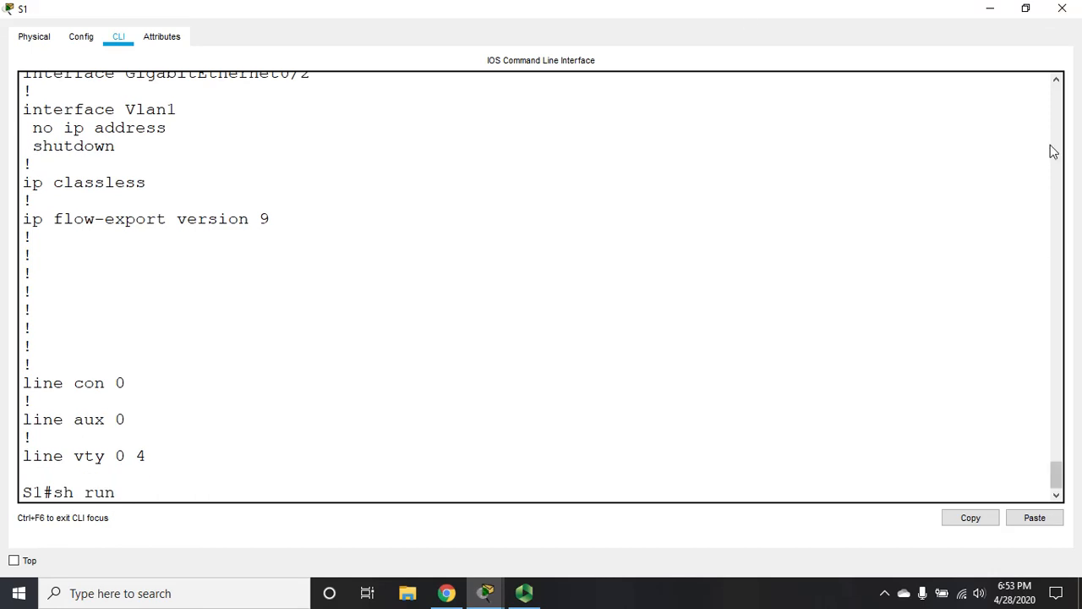
Scroll back and highlight the unconfigured interface GigabitEthernet0/1 line.
left_click(1057, 83)
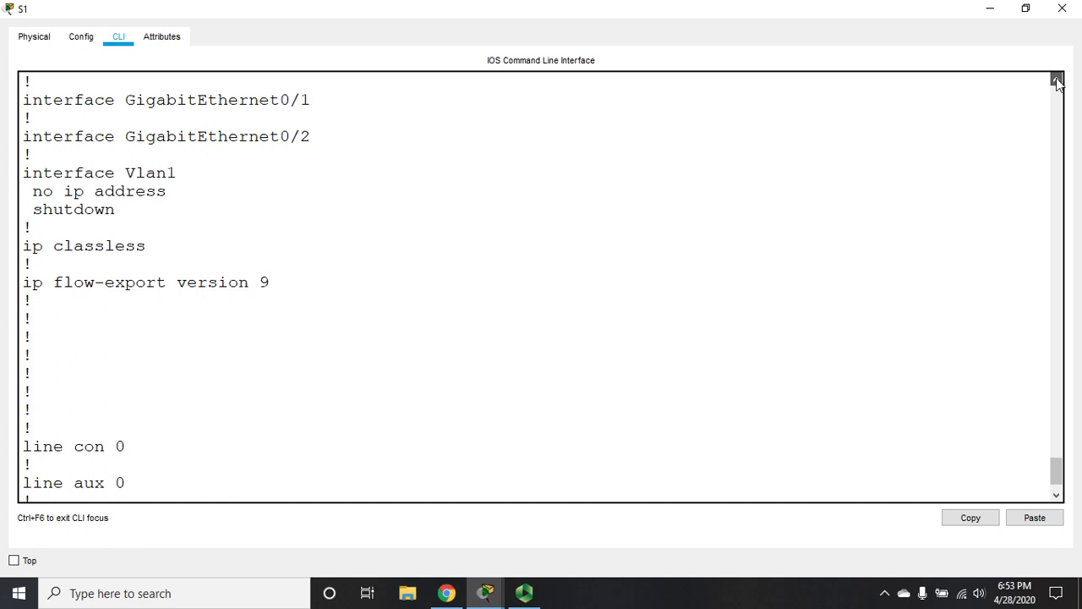
left_click(1057, 83)
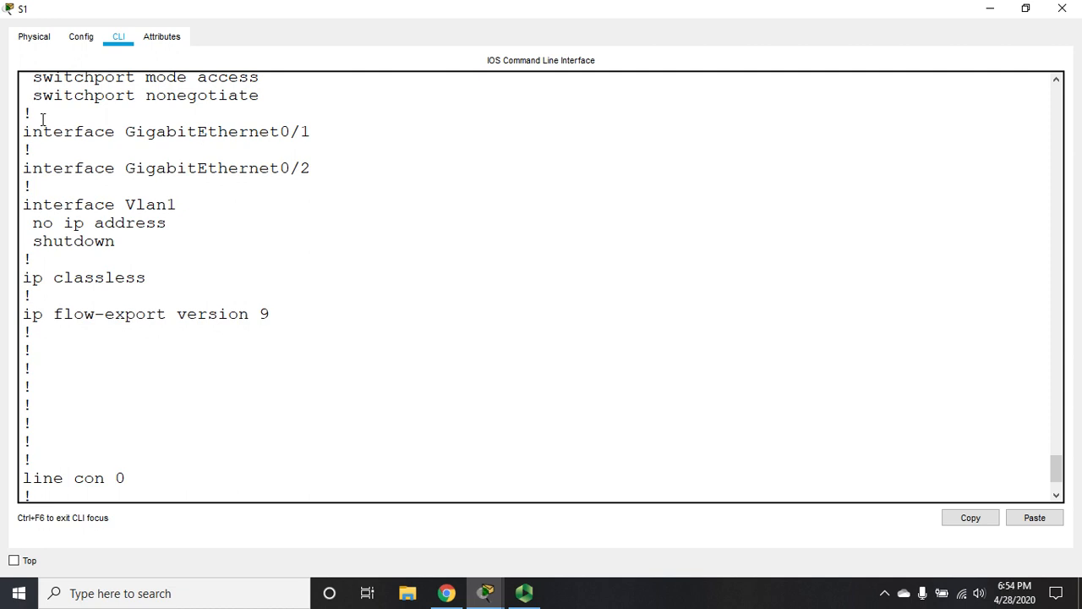
left_click_drag(24, 131, 311, 136)
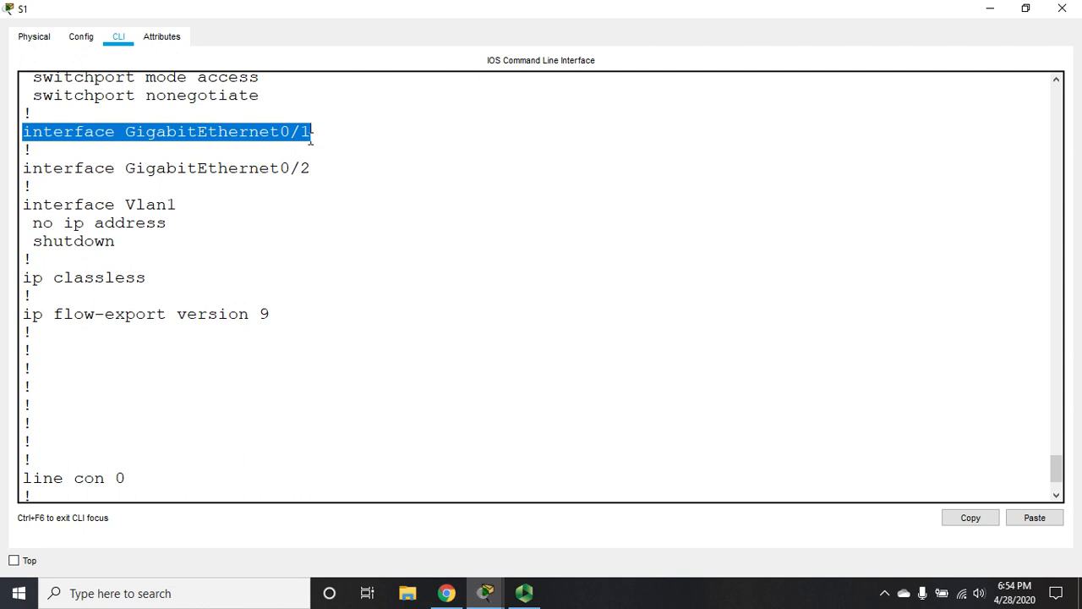
left_click(437, 399)
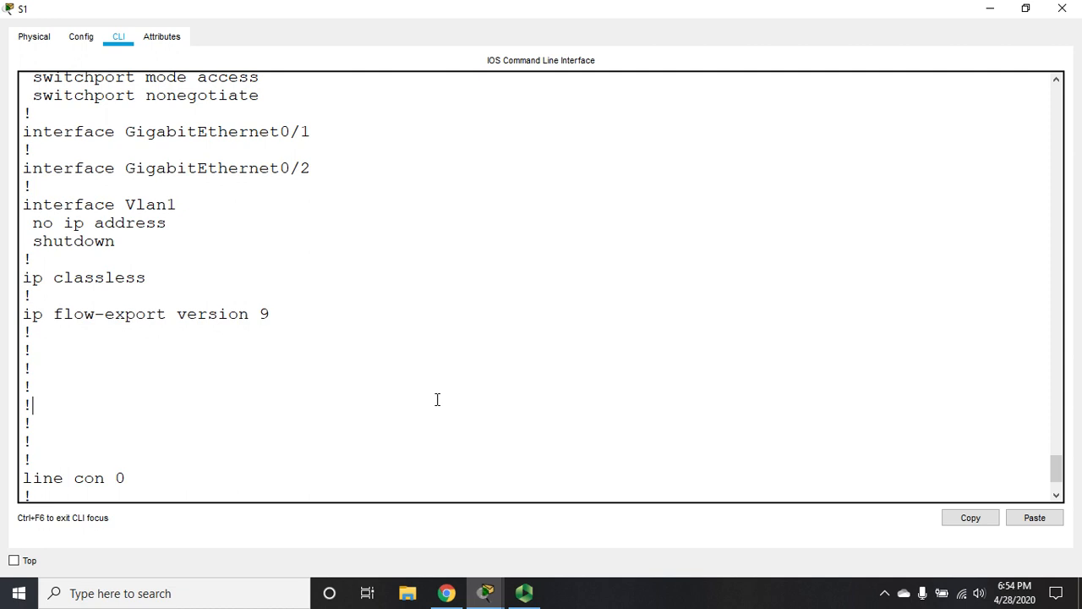
type("sh")
List VLANs with 'sh vl br', then enter 'config t' and interface g0/1 configuration.
key("BackSpace")
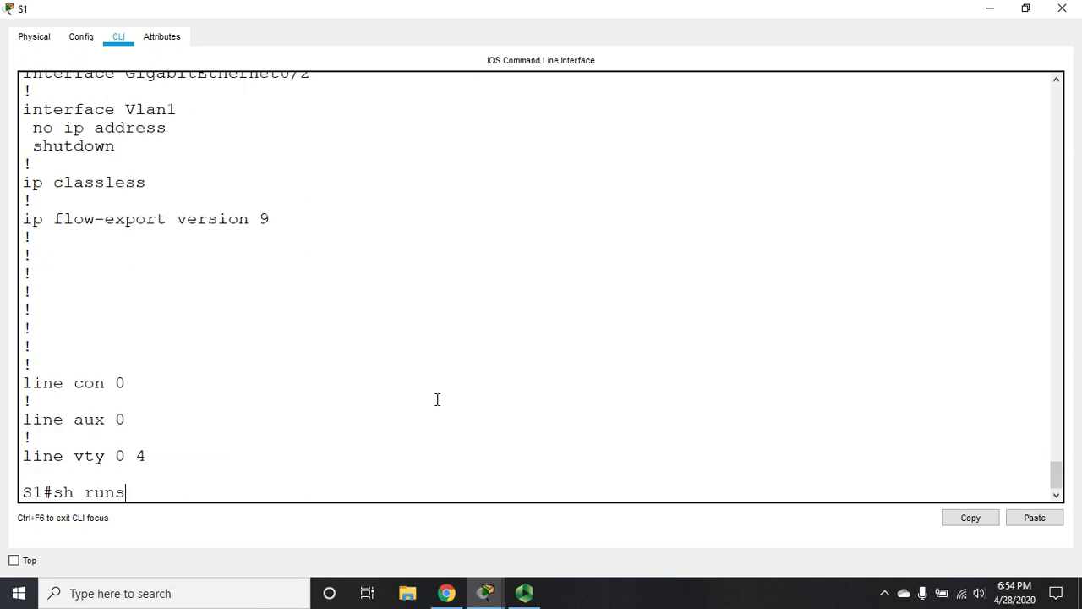
key("BackSpace")
key("BackSpace")
key("BackSpace")
type("sh vl")
type(" br")
key("Return")
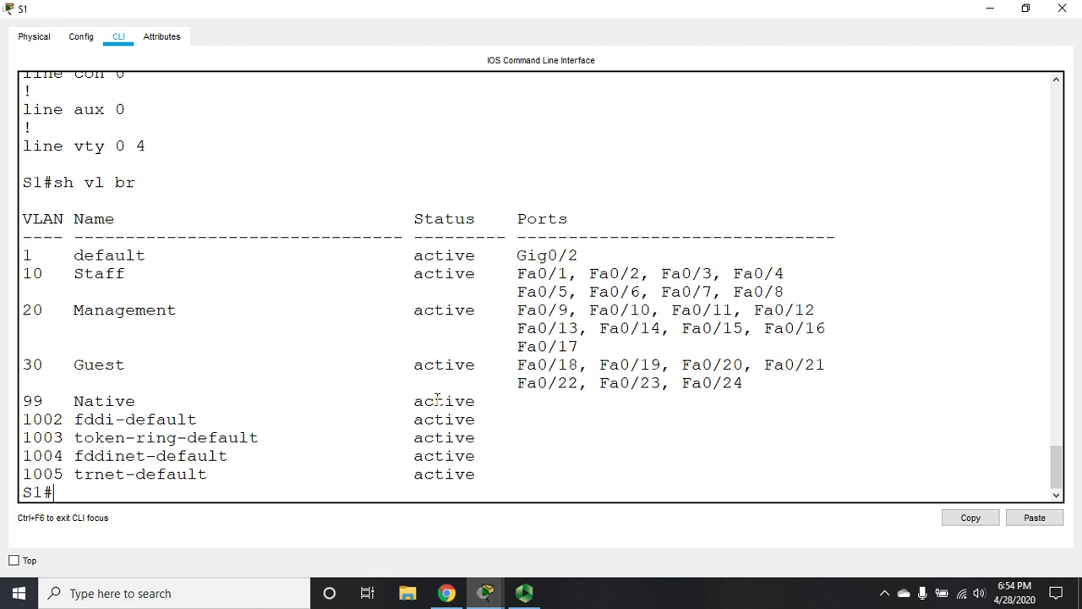
type("conf")
type("ig t")
key("Return")
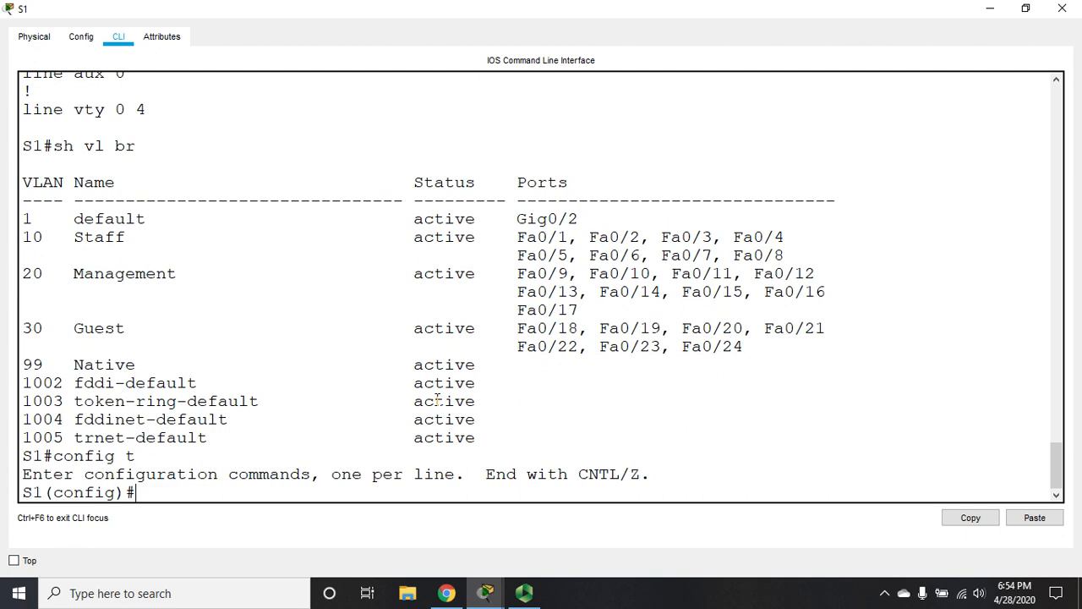
type("int g0")
type("/")
type("1")
key("Return")
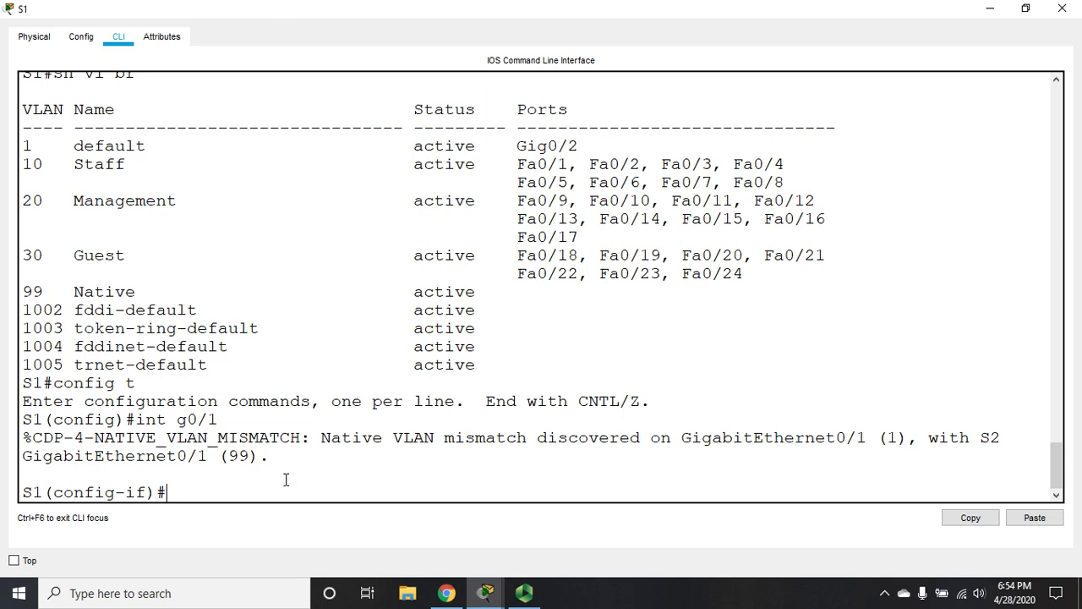
type("sw")
type(" mo tr")
Attempt 'sw mo tr' on G0/1 and highlight the Auto trunk encapsulation rejection.
key("Return")
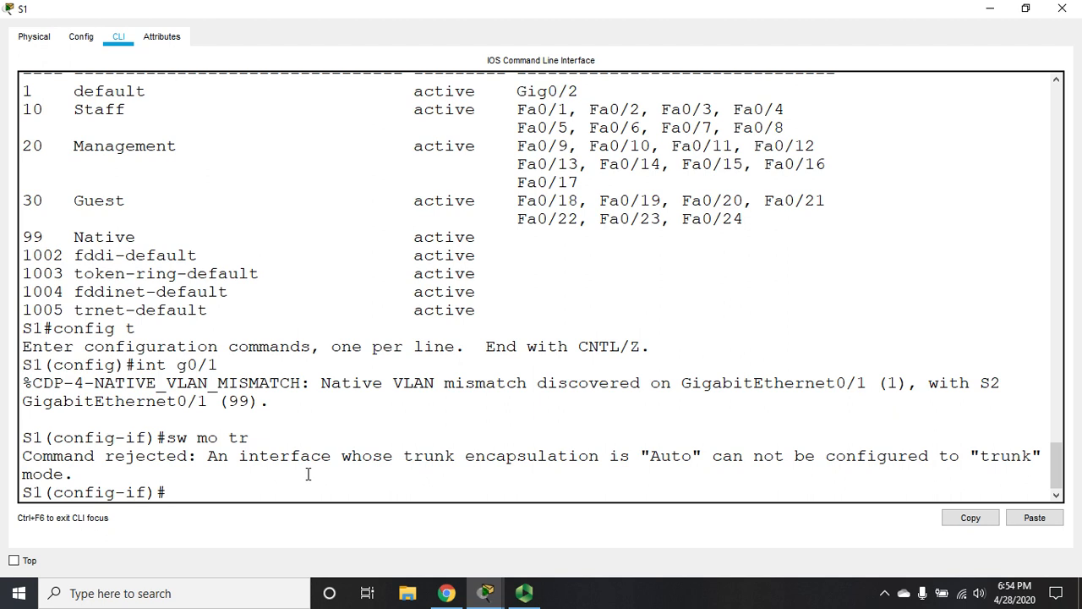
left_click_drag(404, 457, 602, 462)
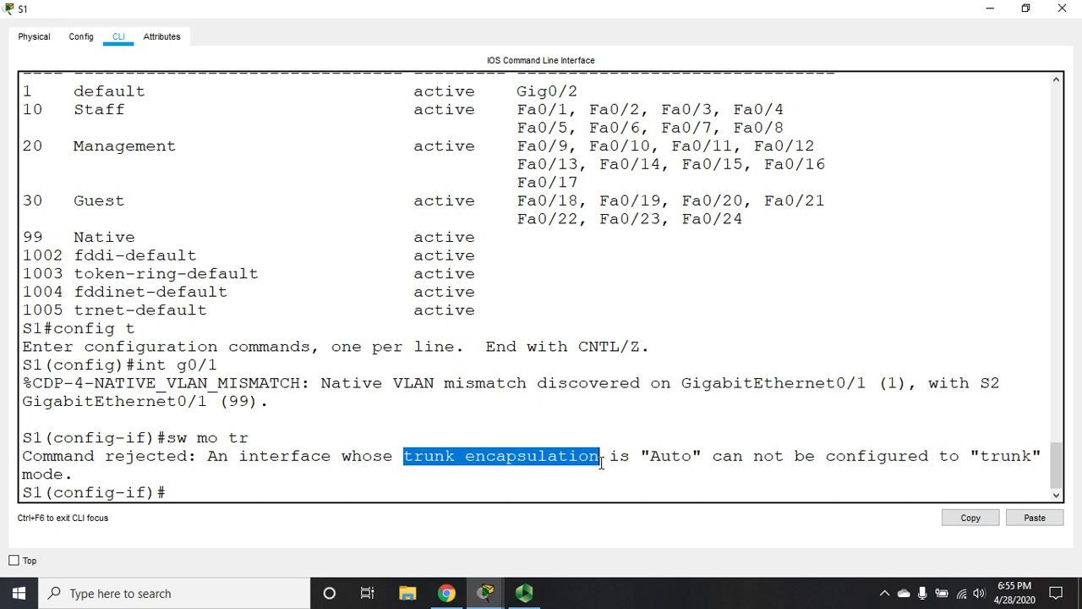
left_click(523, 488)
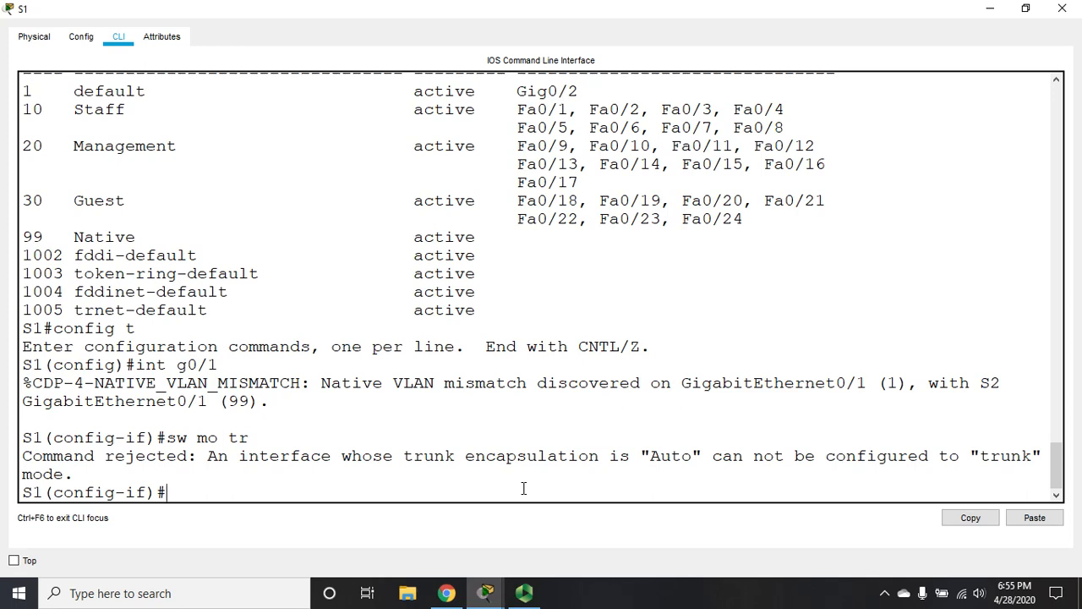
type("sw tr ")
type("?")
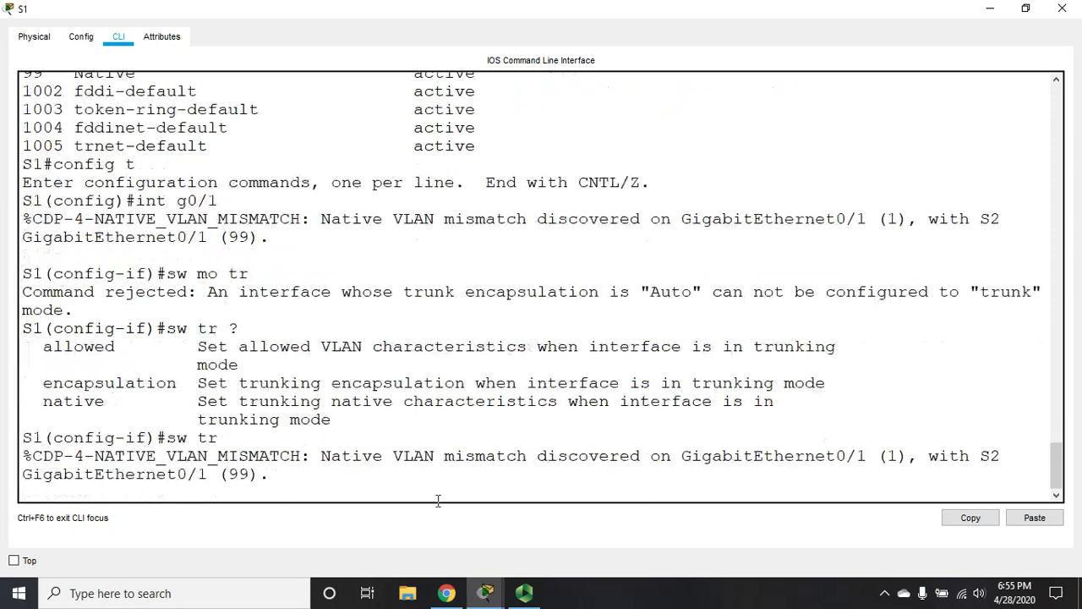
Set G0/1 to dot1q encapsulation, trunk mode and native VLAN 99.
key("Return")
type("sw tr ")
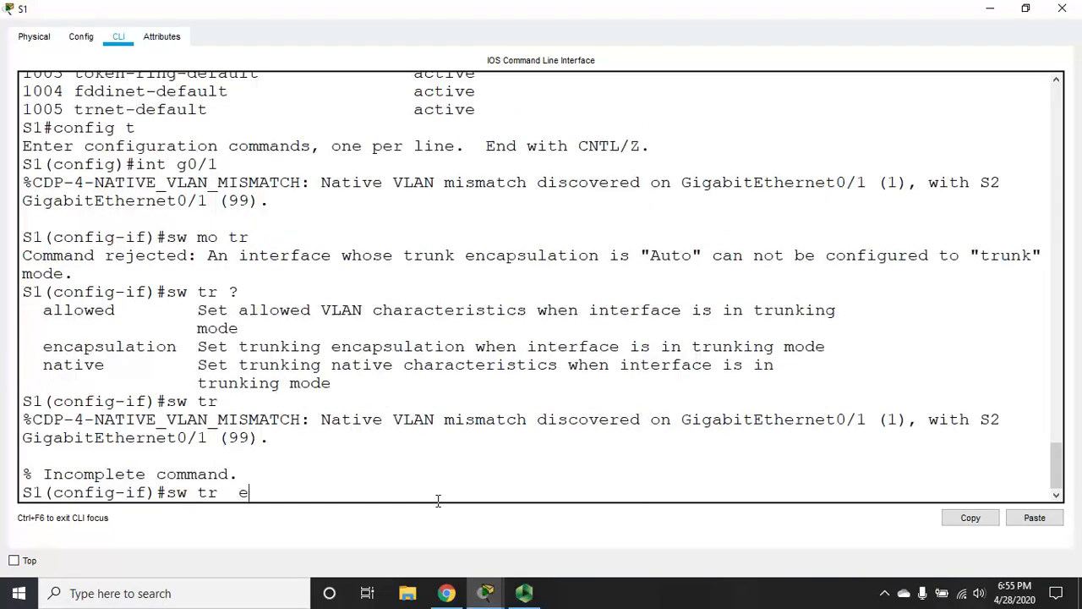
type(" encap ")
type("?")
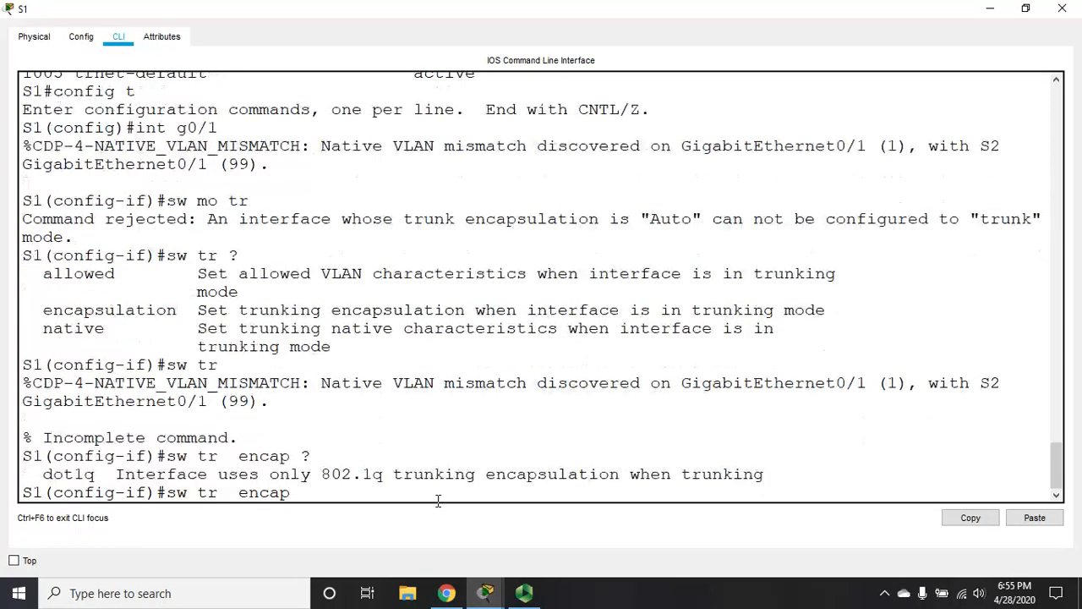
type("dot")
type("1")
type("Q")
key("Return")
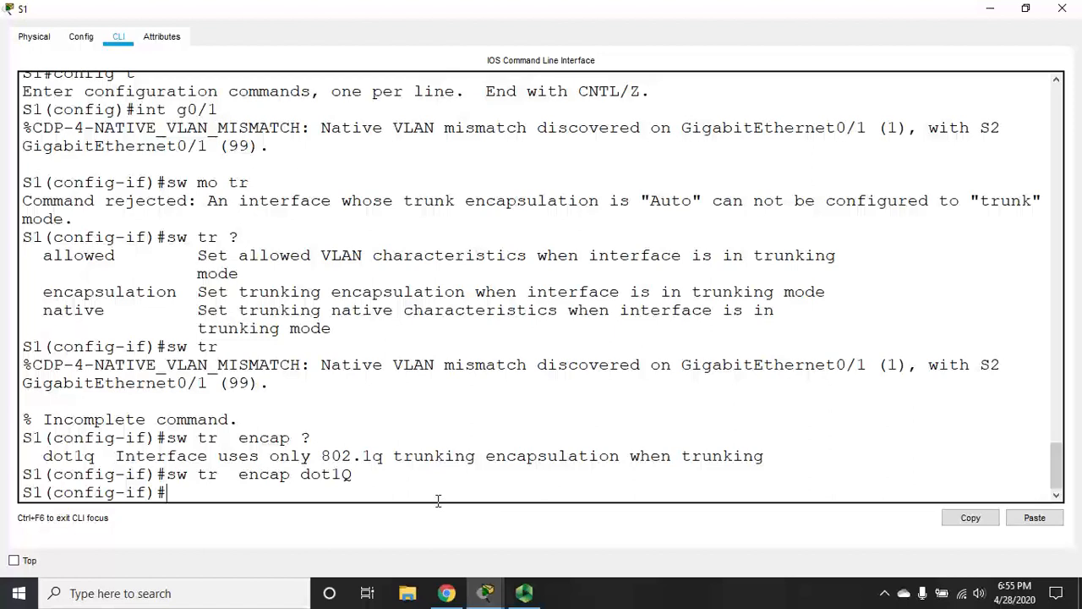
type("sw mo tr")
key("Return")
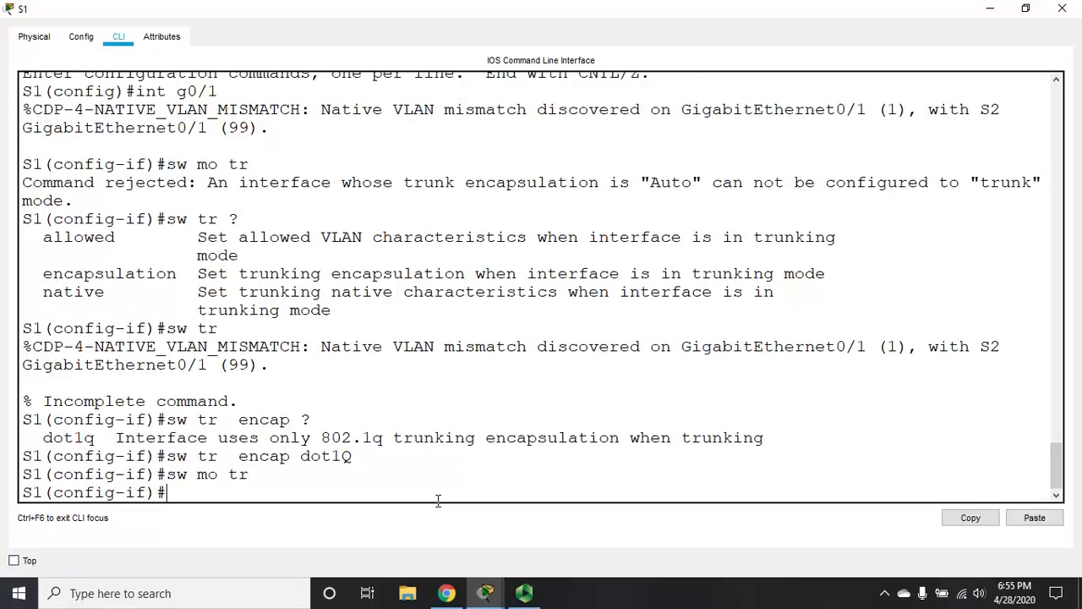
type("sw tr na")
type(" vl 99")
key("Return")
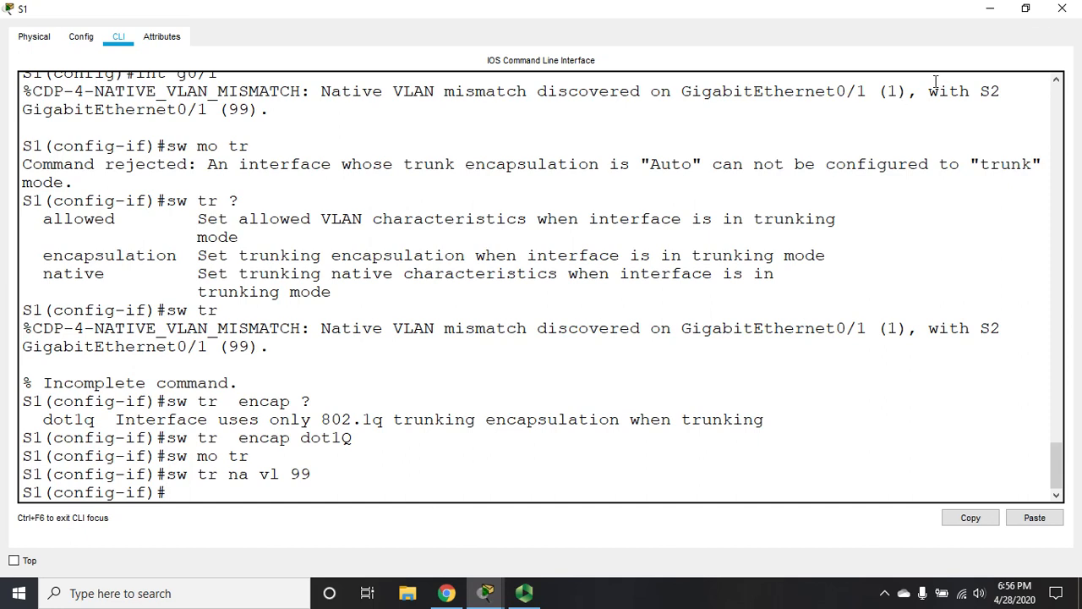
left_click(991, 10)
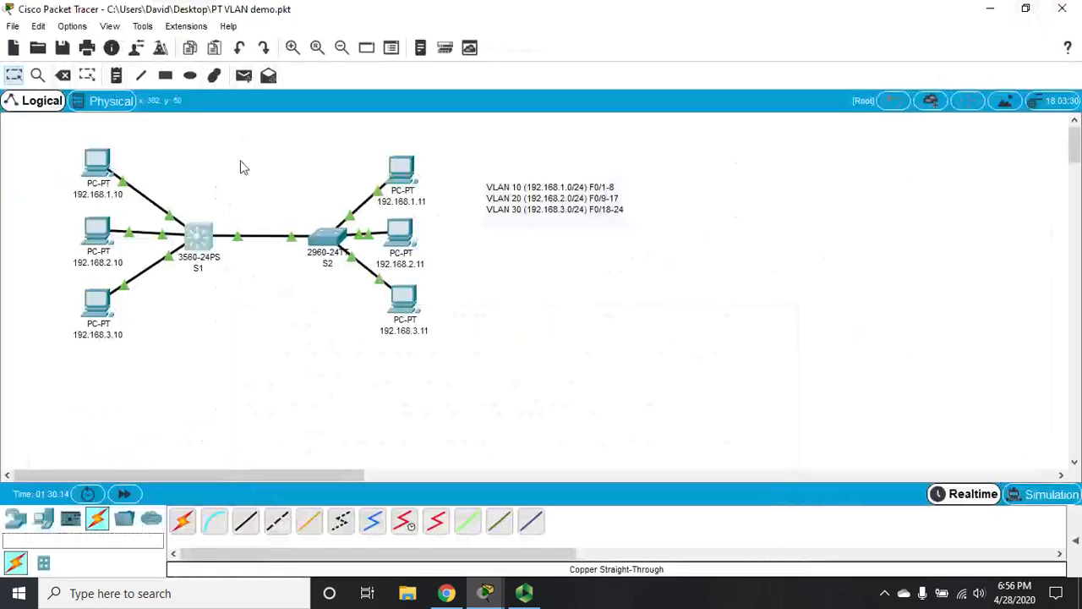
left_click_drag(61, 146, 450, 353)
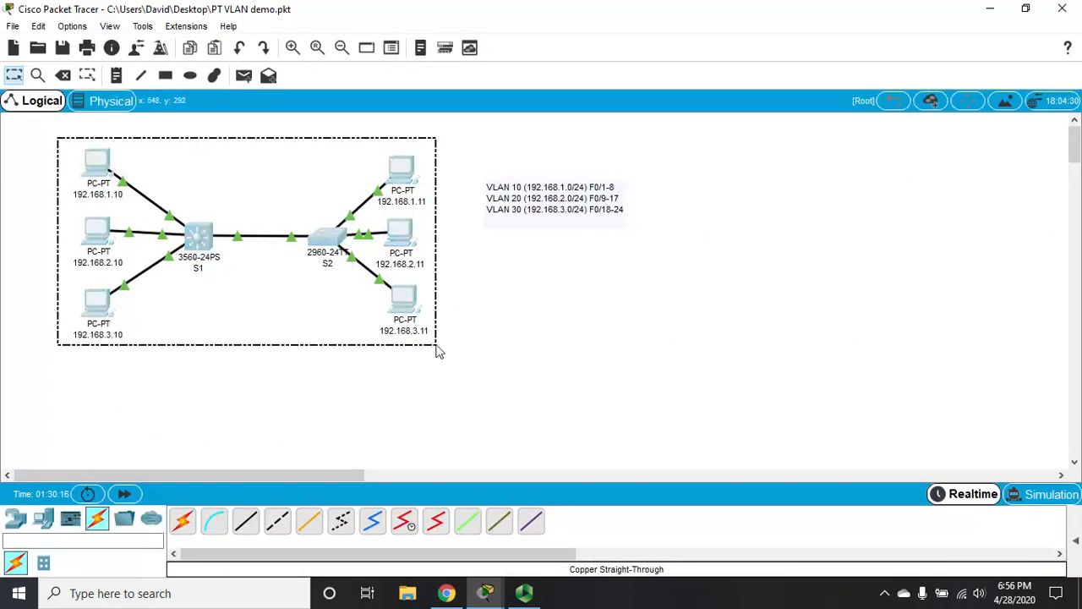
left_click(188, 300)
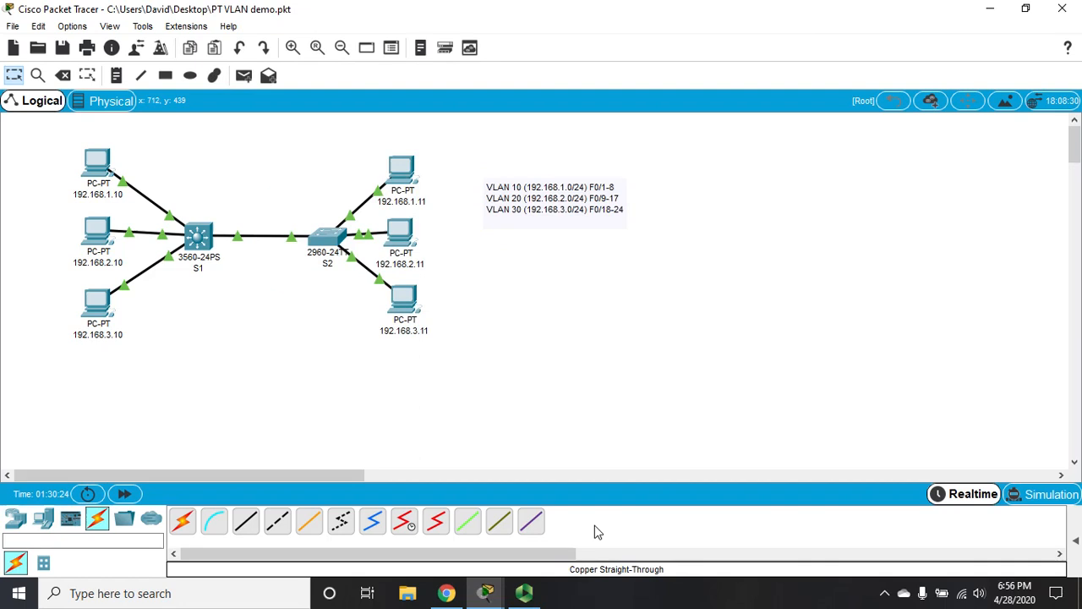
left_click(487, 593)
left_click(536, 551)
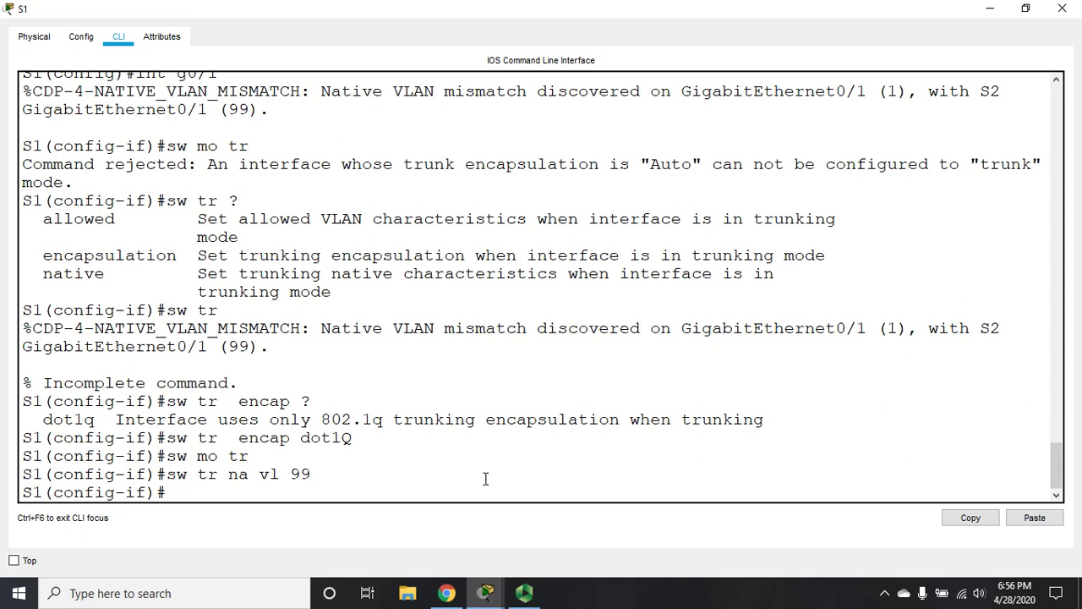
Give interface VLAN 10 address 192.168.1.1 255.255.255.0, correcting the mistyped mask.
key("Return")
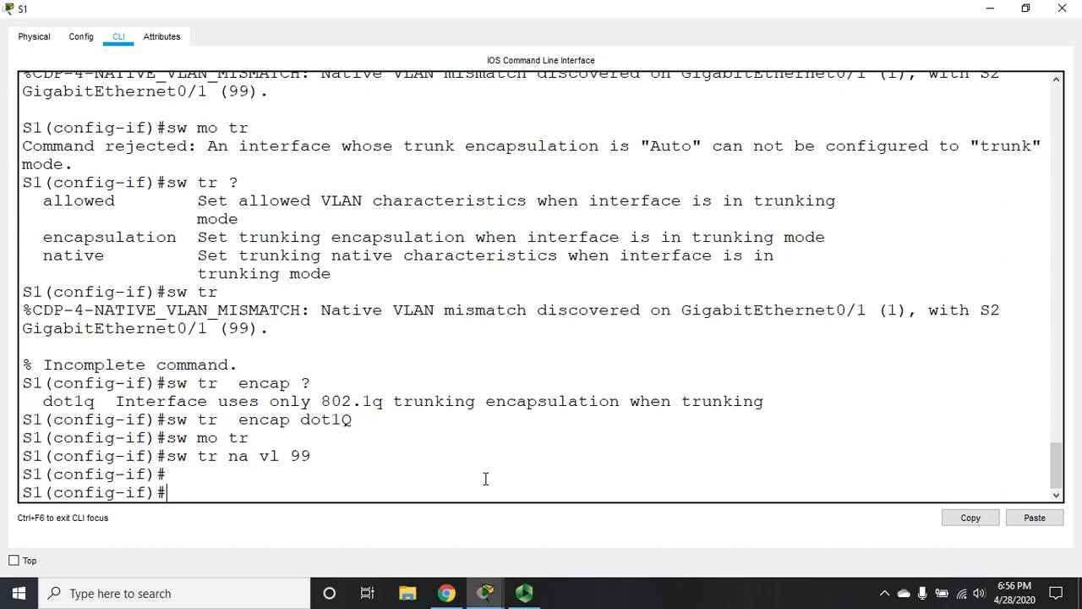
type("int ")
type("vl 10")
key("Return")
type("ip ")
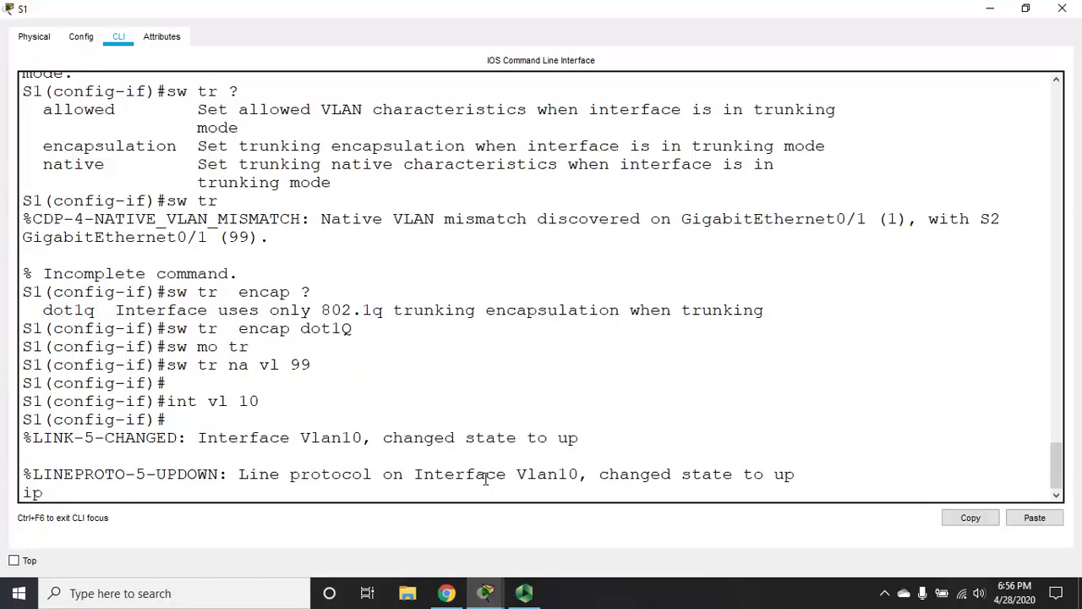
type("add 192.")
type("168.1.")
type("1 255")
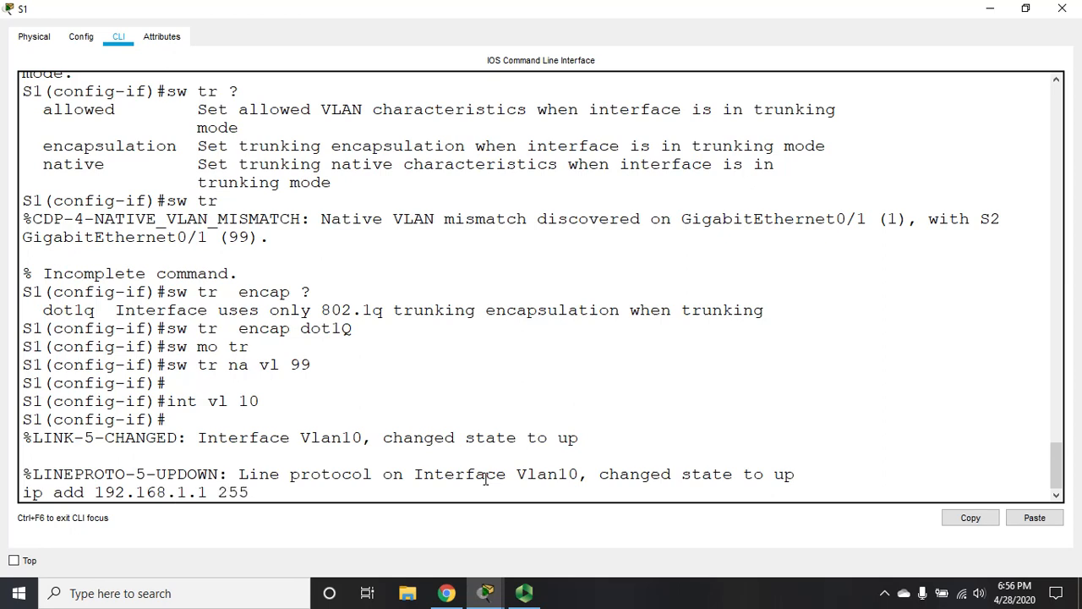
type("5.255.0")
key("Return")
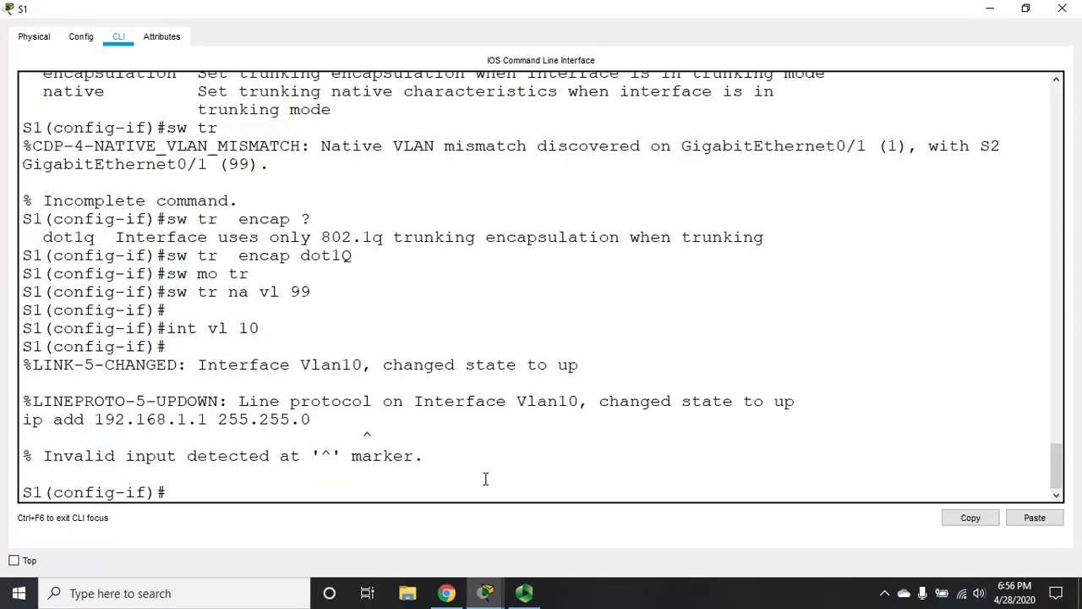
key("Up")
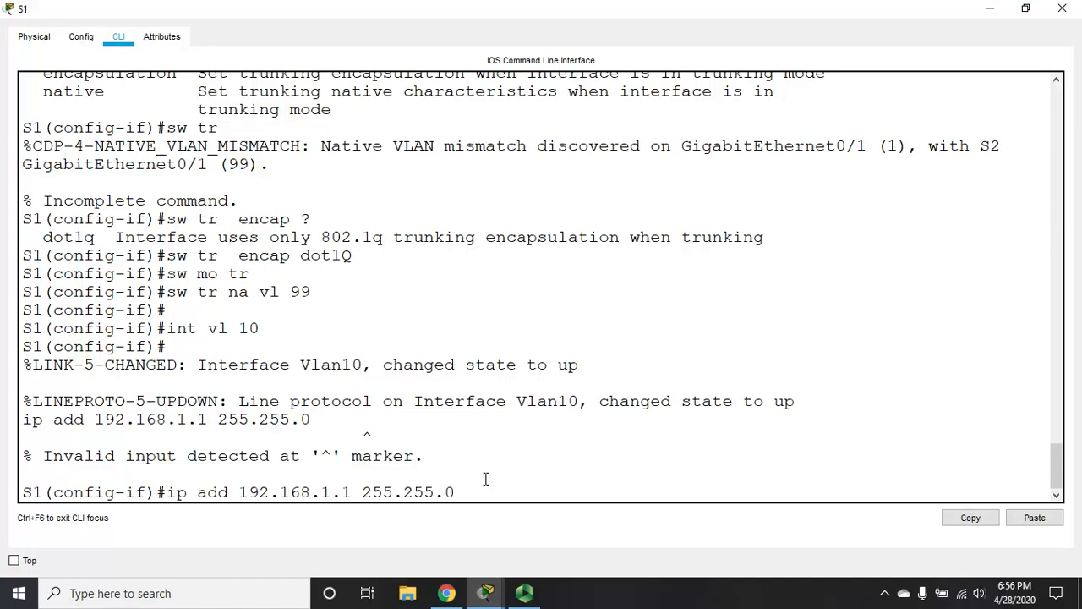
key("BackSpace")
key("BackSpace")
type(".255")
type(".0")
key("Return")
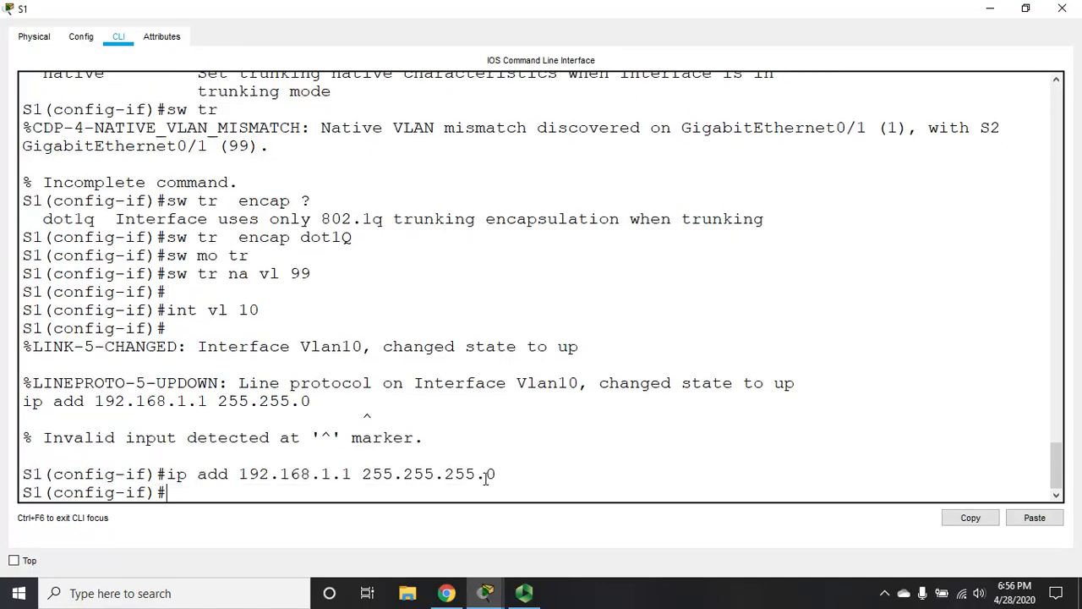
type("int vl ")
type("20")
Give interface VLAN 20 address 192.168.2.1 255.255.255.0.
key("Return")
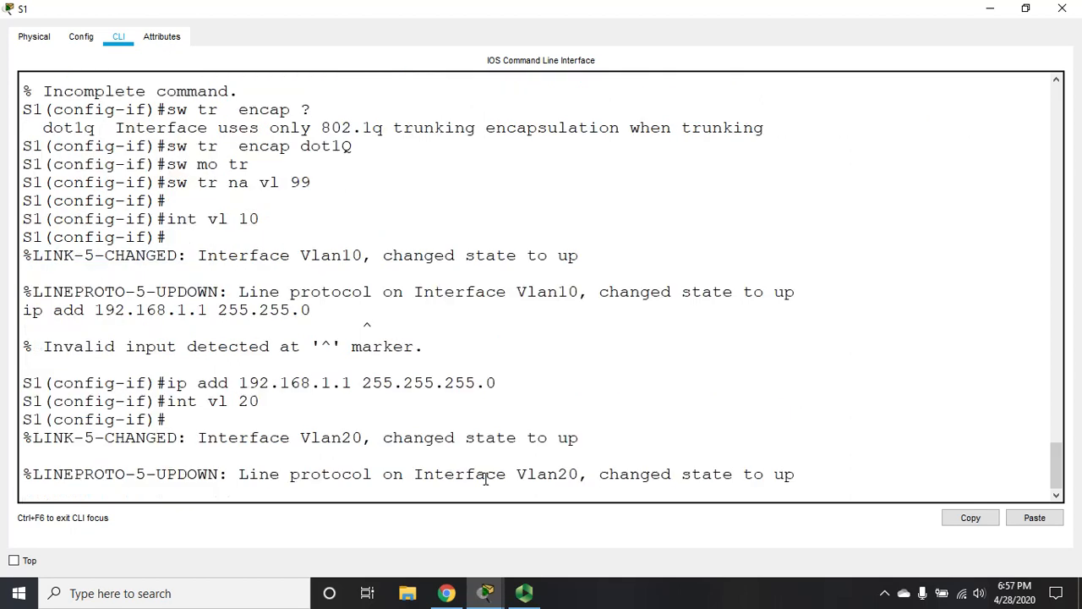
type("ip add 19")
type("2.168.2.1")
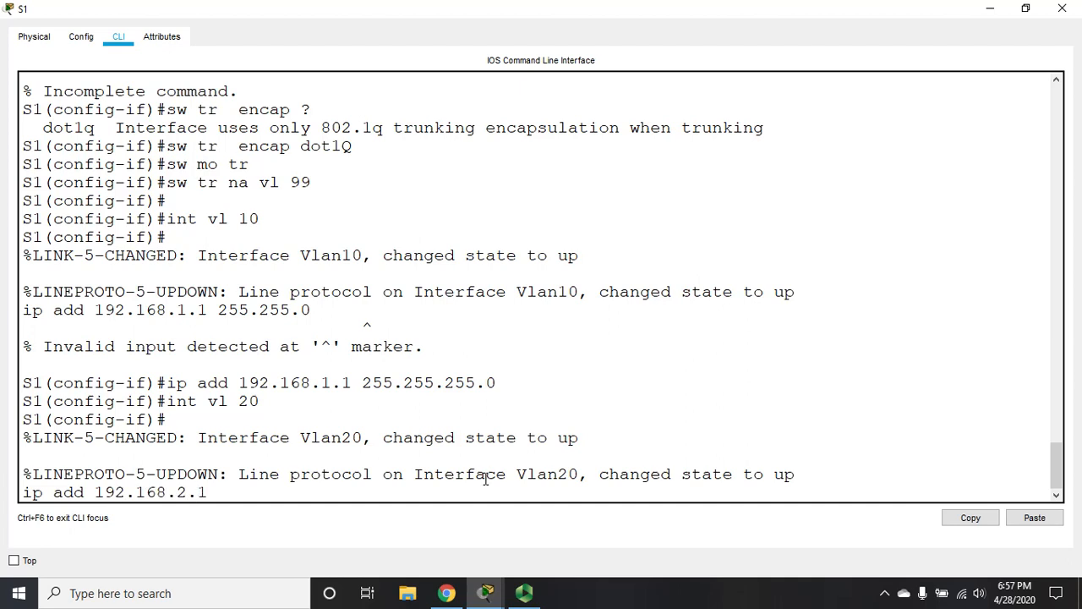
type(" 2555")
key("BackSpace")
type(".255.255.0")
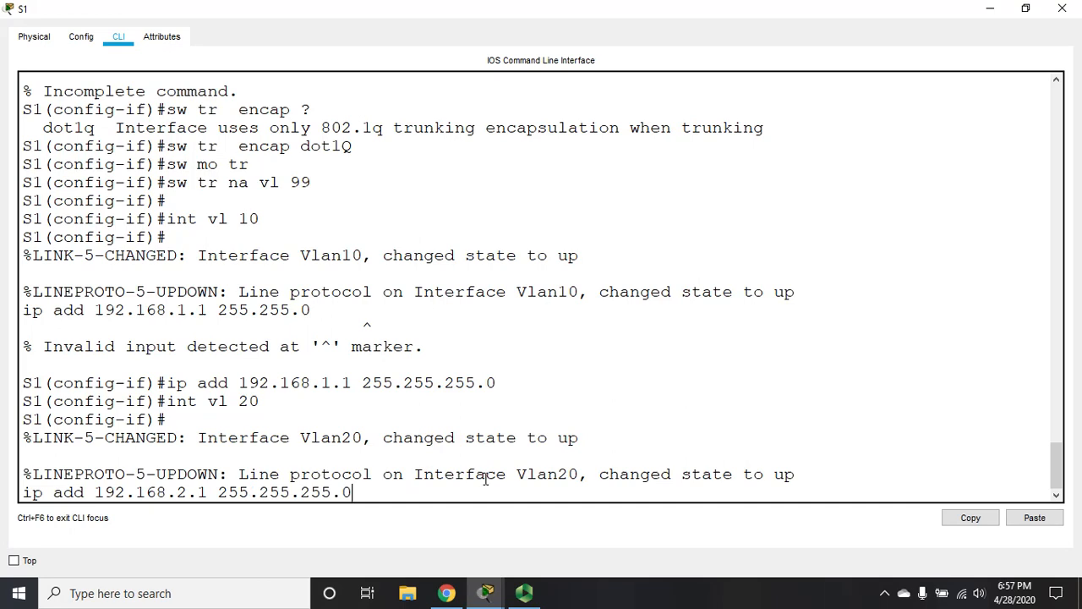
key("Return")
type("int vlan ")
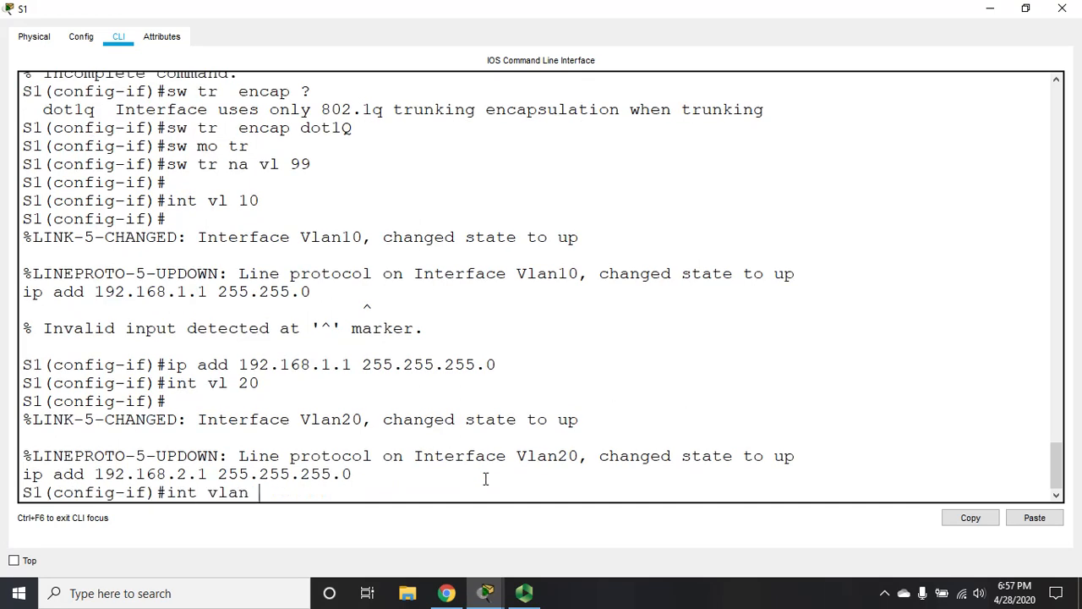
type("30")
Give VLAN 30 and VLAN 99 interfaces addresses 192.168.3.1 and 192.168.99.1 /24.
key("Return")
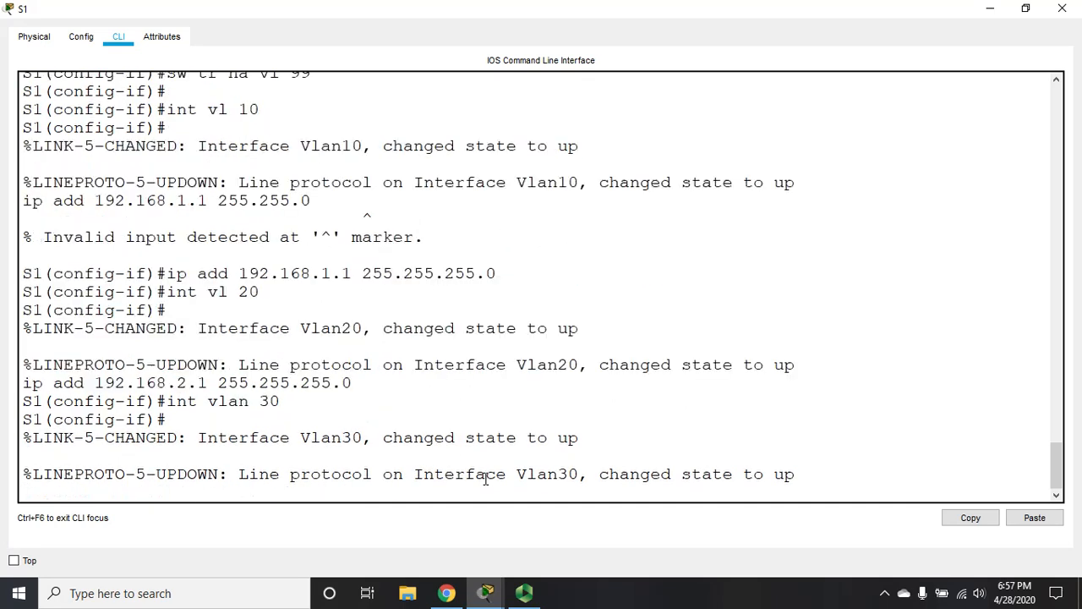
type("ip add 19")
type("2.168.3.")
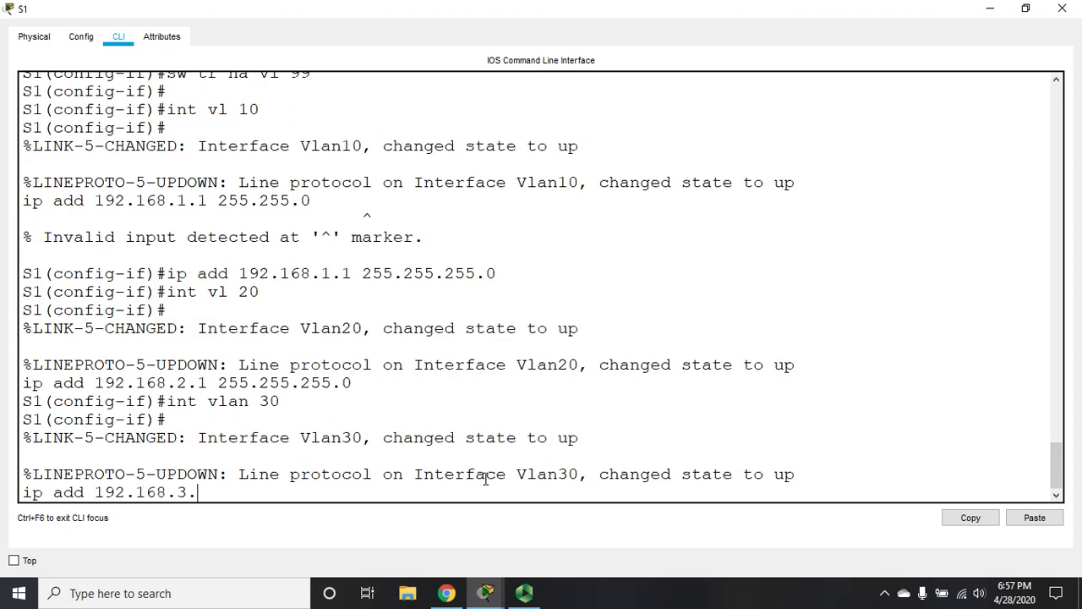
type("1 255.255")
type(".255.0")
key("Return")
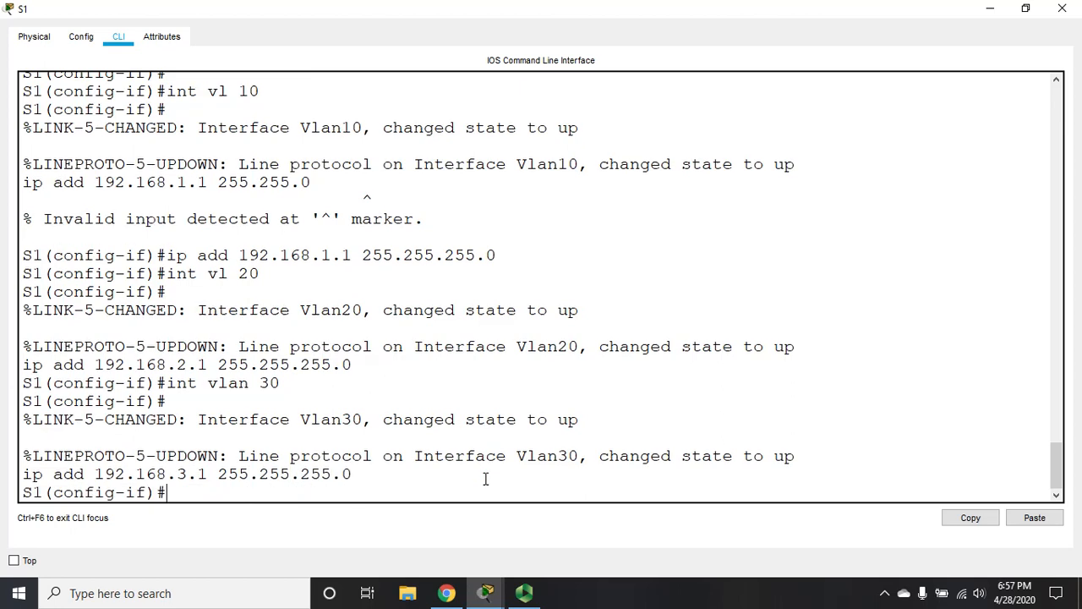
type("int ")
type("99")
key("Return")
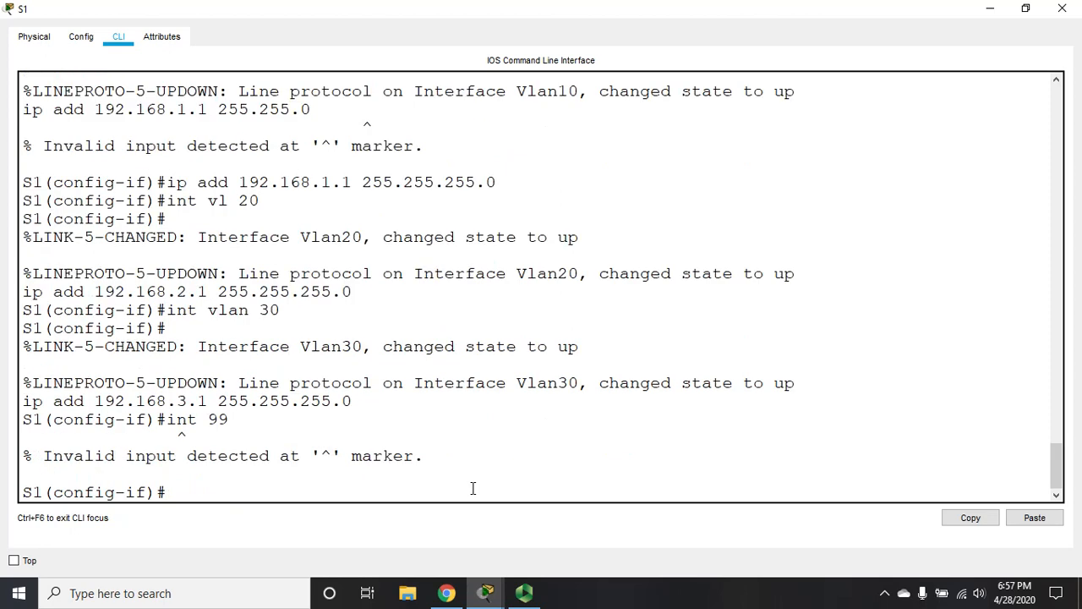
type("i")
type("nt vl 99")
key("Return")
type("ip ad")
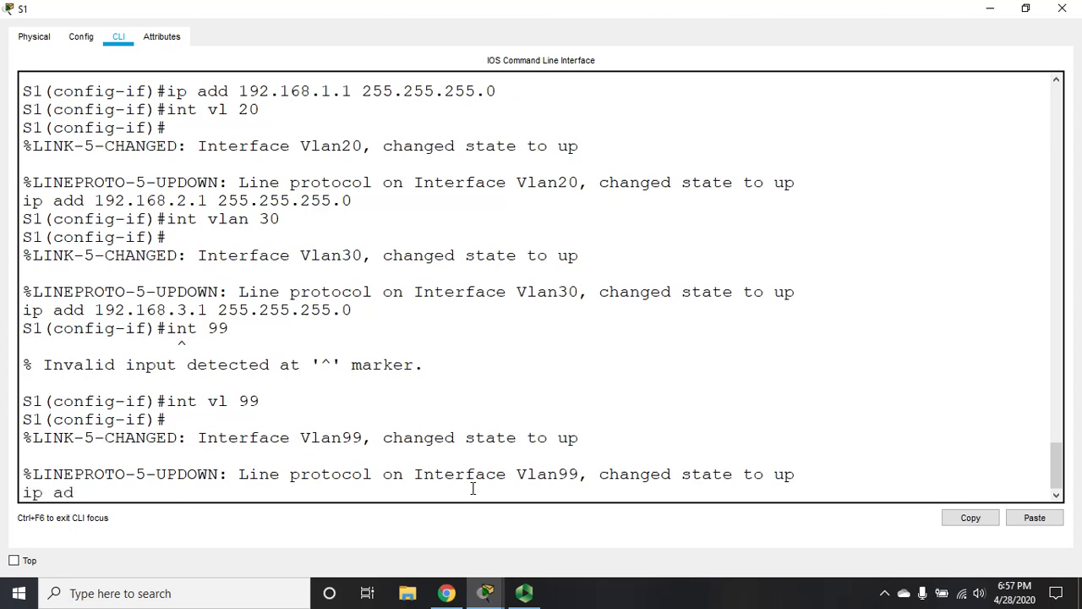
type("d 192.168.")
type("99.1 255")
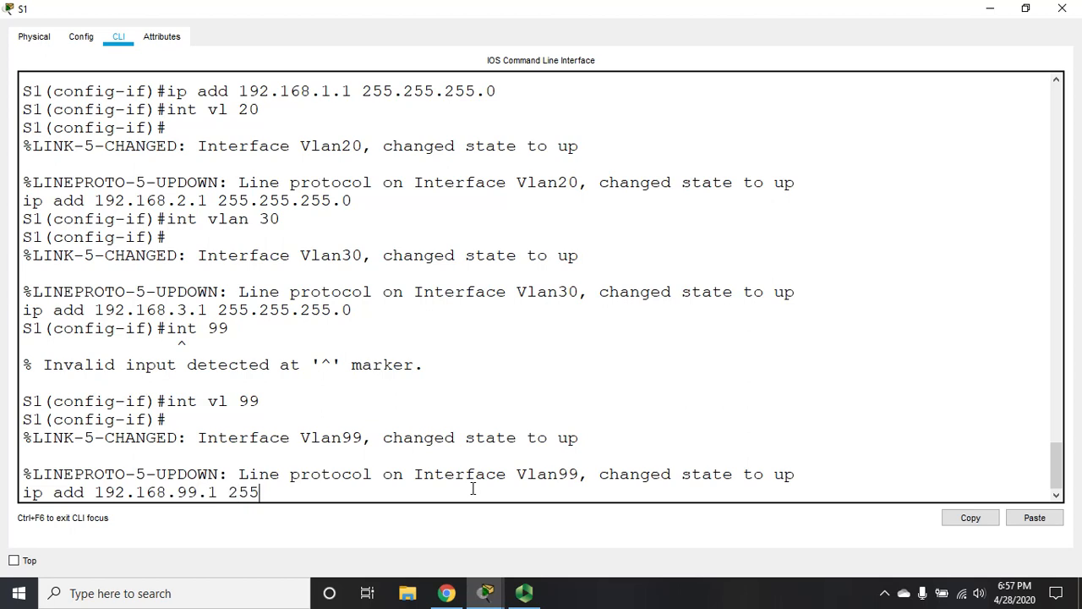
type(".255.255.")
type("0")
key("Return")
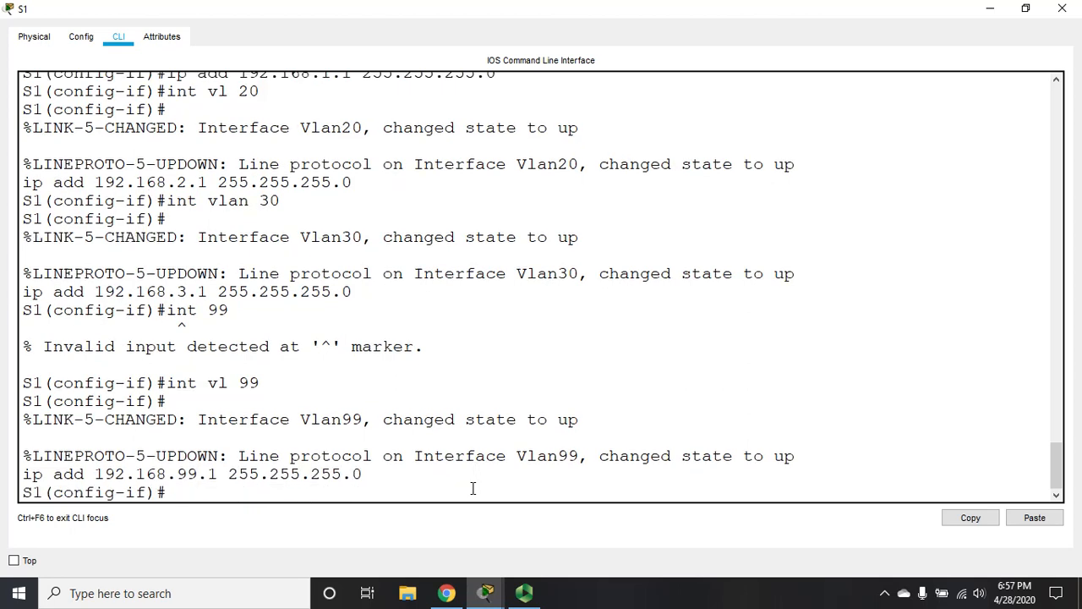
type("end")
End configuration and verify Vlan10/20/30/99 up in 'show ip interface brief'.
key("Return")
type("sh run")
key("Return")
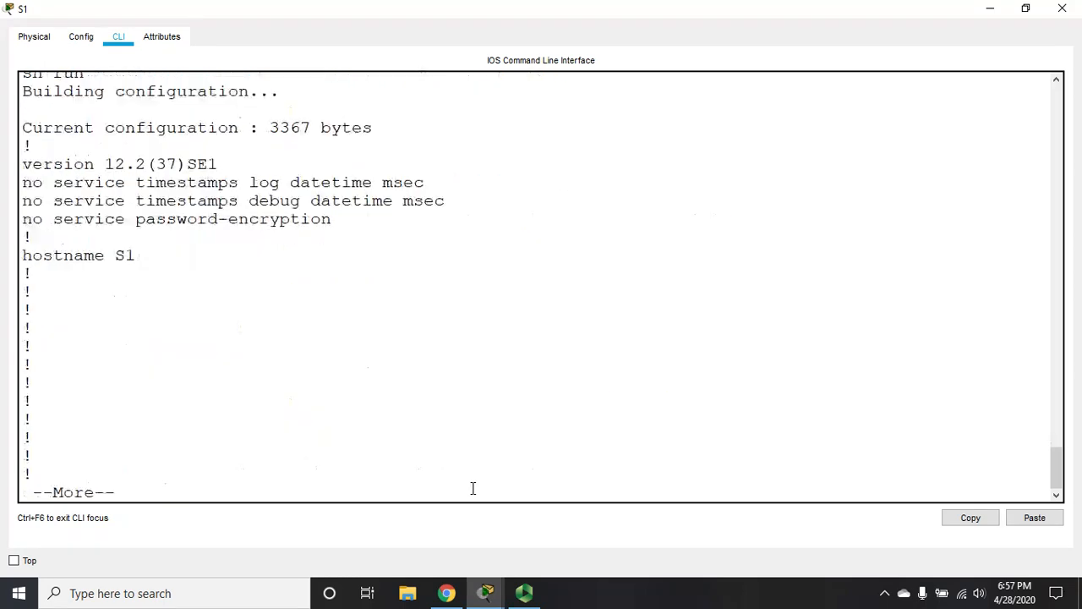
type("q")
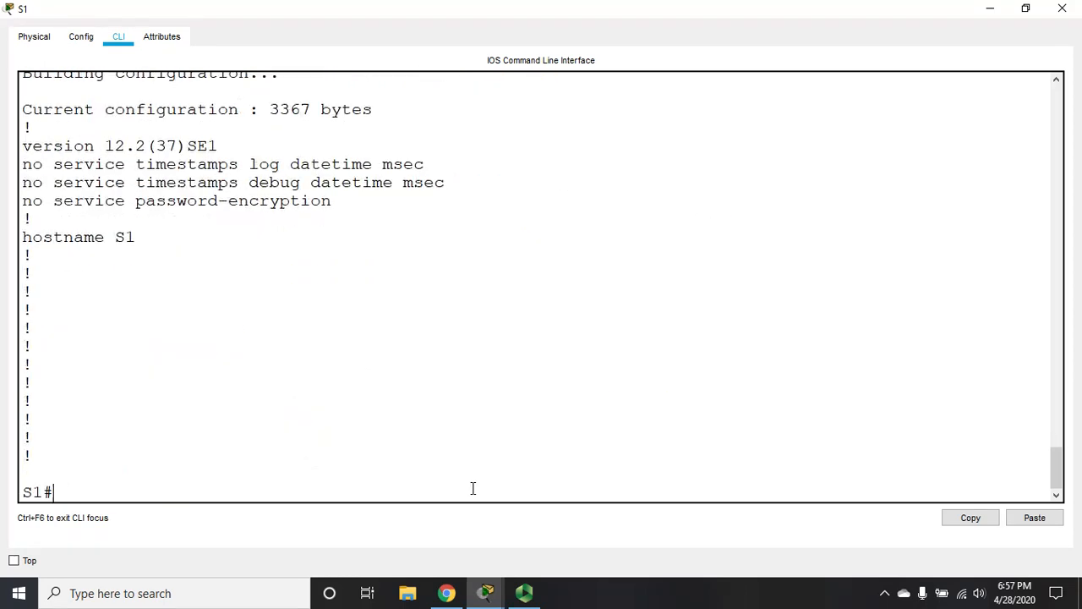
type("sh ip int br")
key("Return")
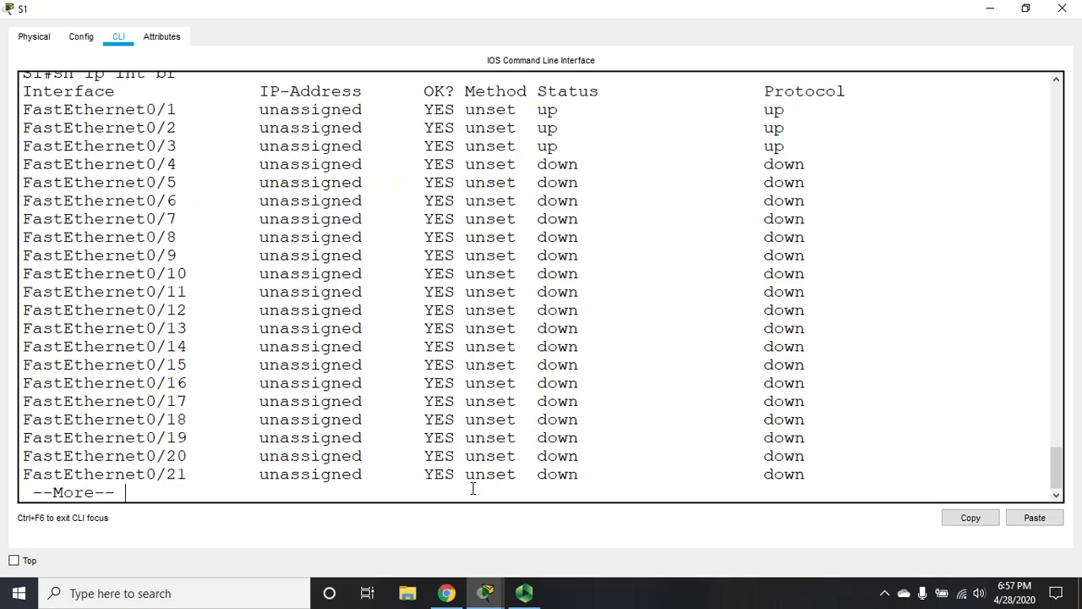
key("space")
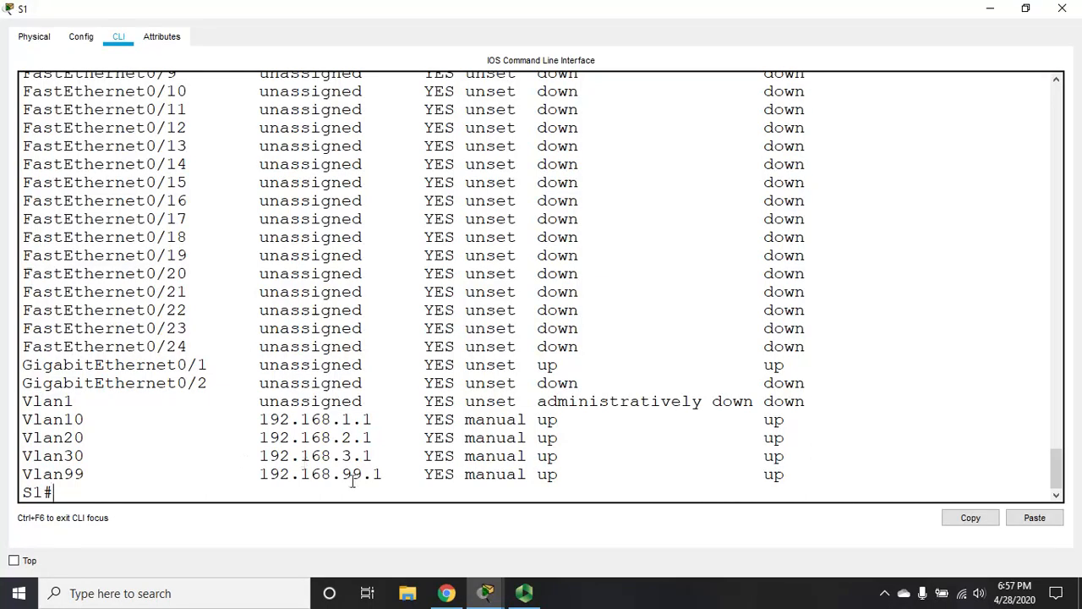
Minimize S1 and bring up PC 192.168.1.10's Command Prompt, widened.
left_click(990, 8)
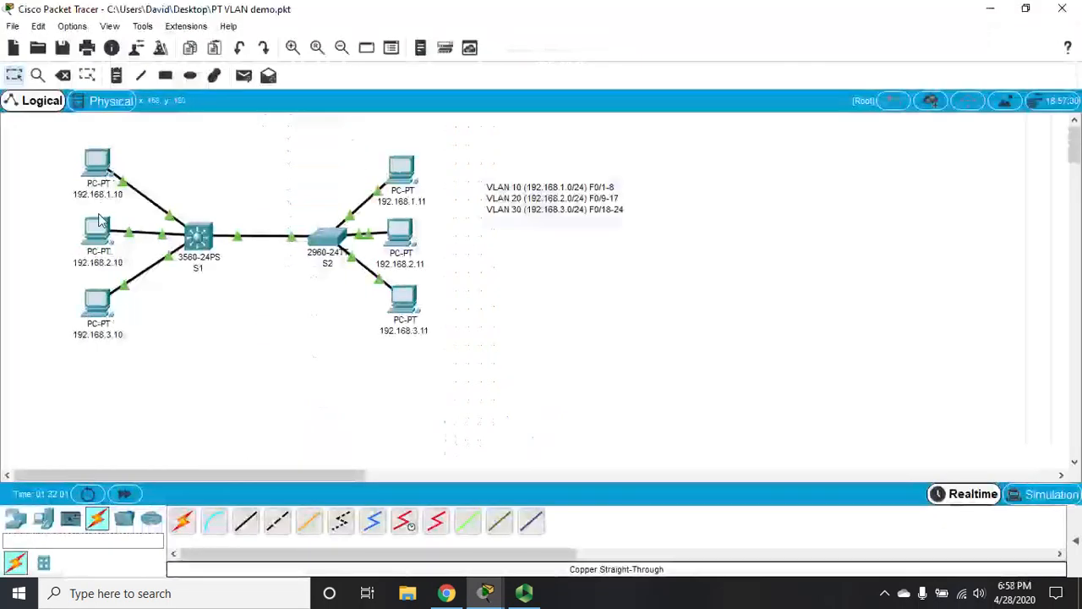
left_click(98, 169)
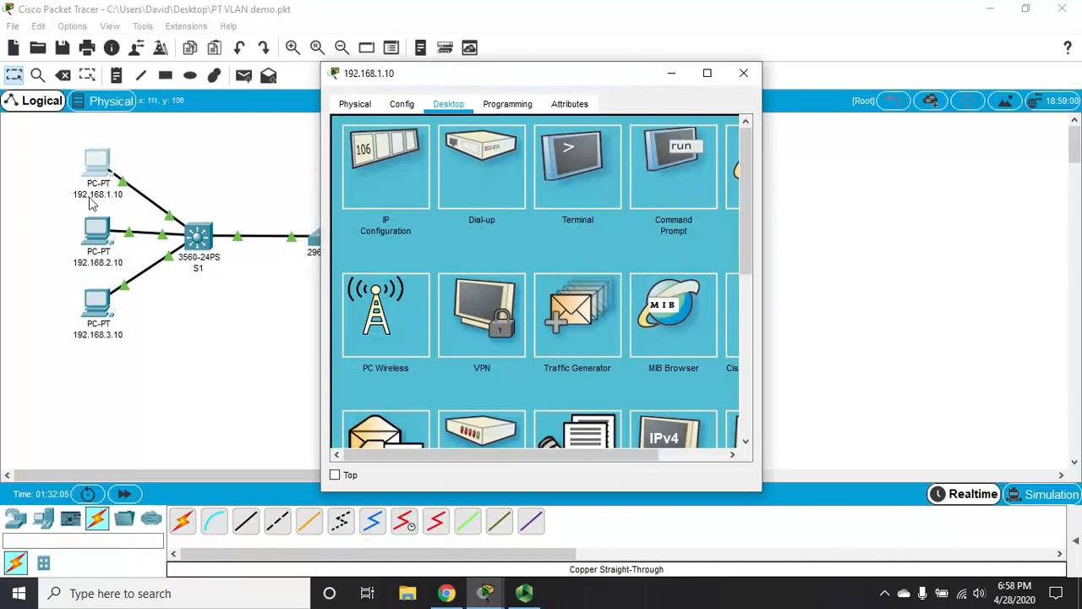
left_click(643, 172)
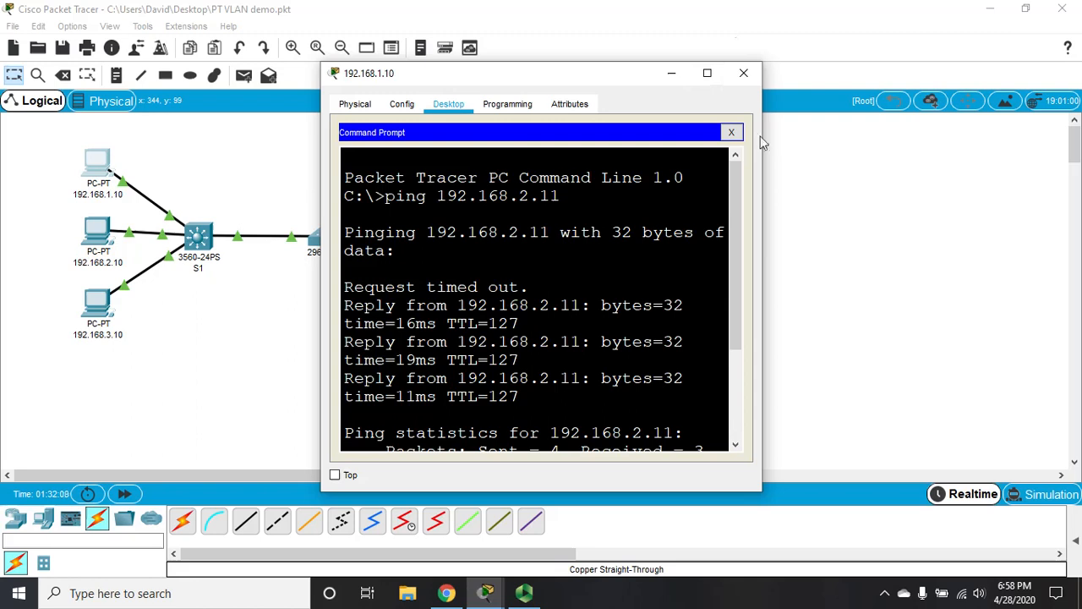
left_click_drag(762, 140, 981, 131)
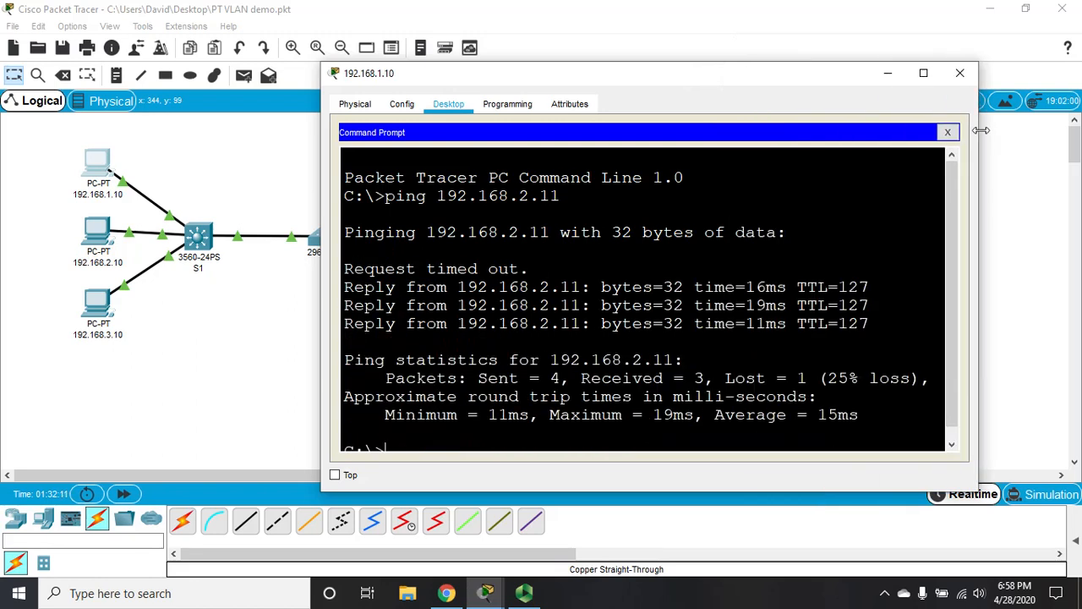
key("Return")
type("ping ")
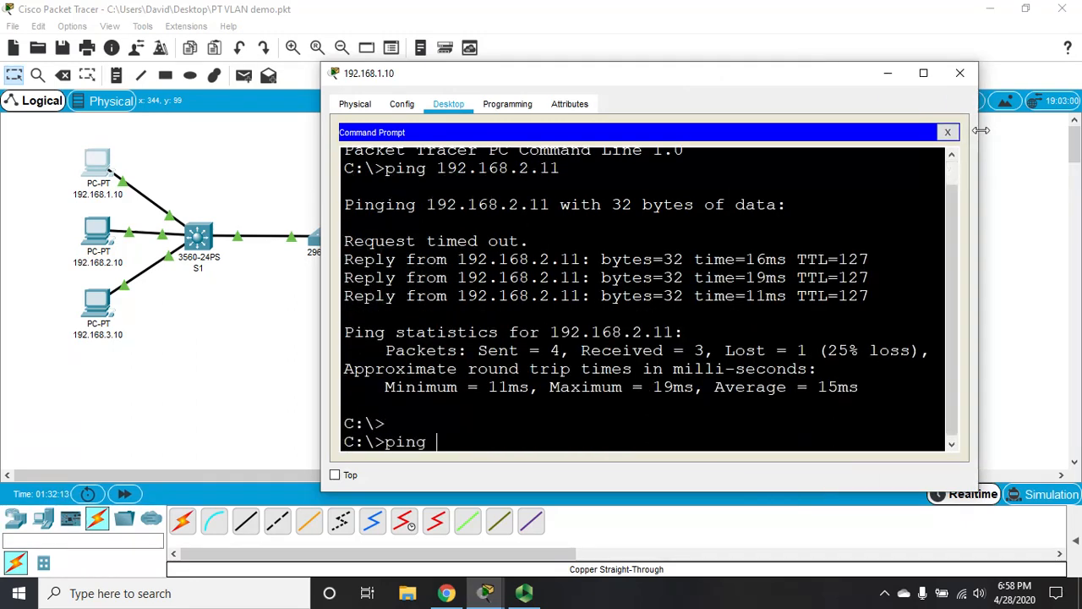
type("195.168")
Ping gateway 192.168.1.1 successfully, then ping 192.168.2.10, which times out.
key("BackSpace")
key("BackSpace")
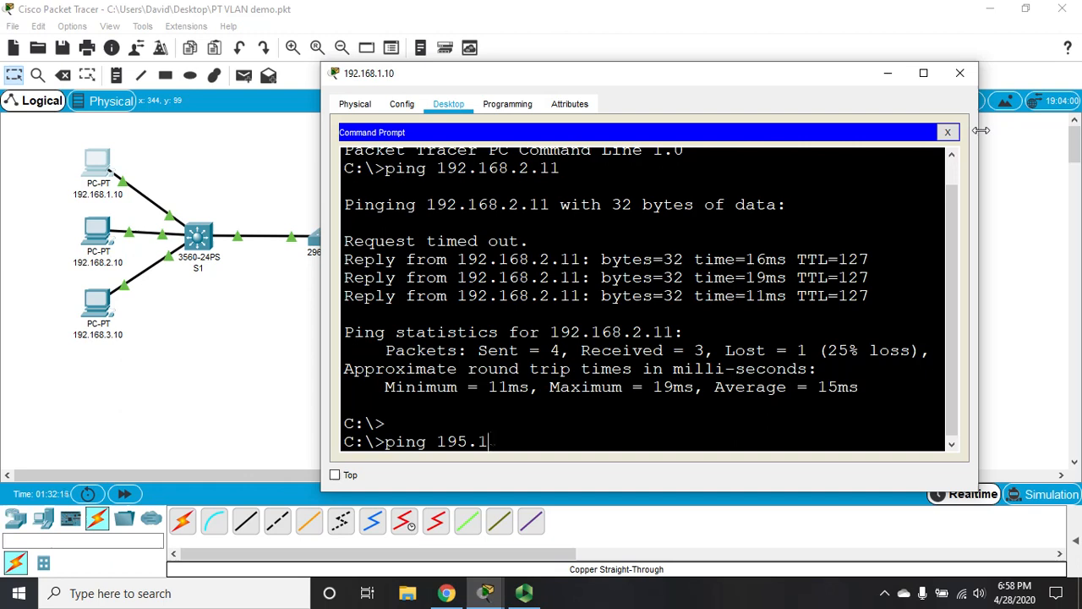
key("BackSpace")
key("BackSpace")
type("2.168.1")
type(".1")
key("Return")
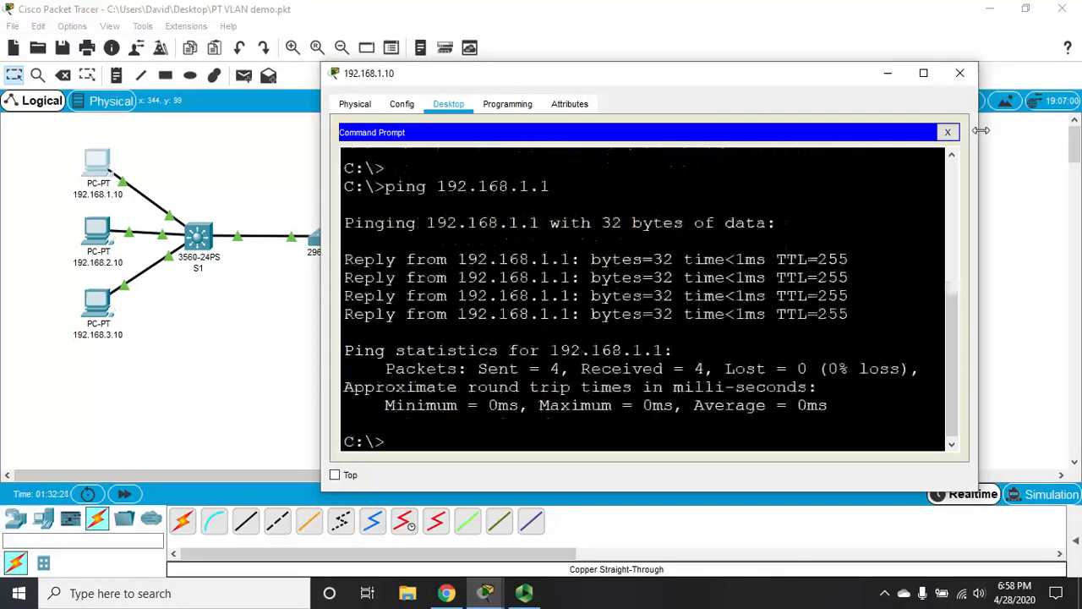
type("ping ")
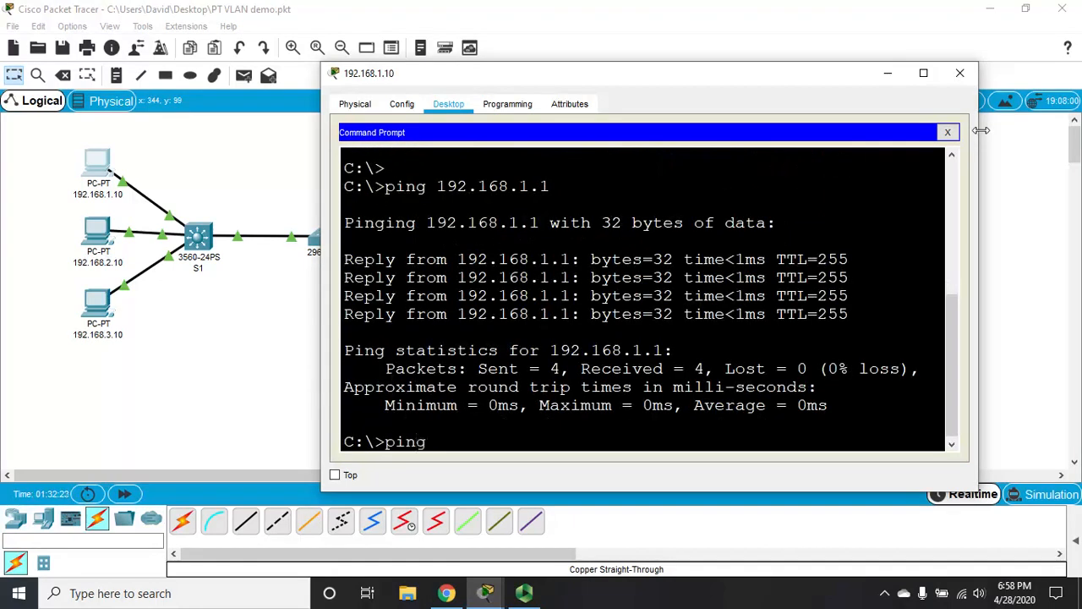
type("192.168.2")
type(".10")
key("Return")
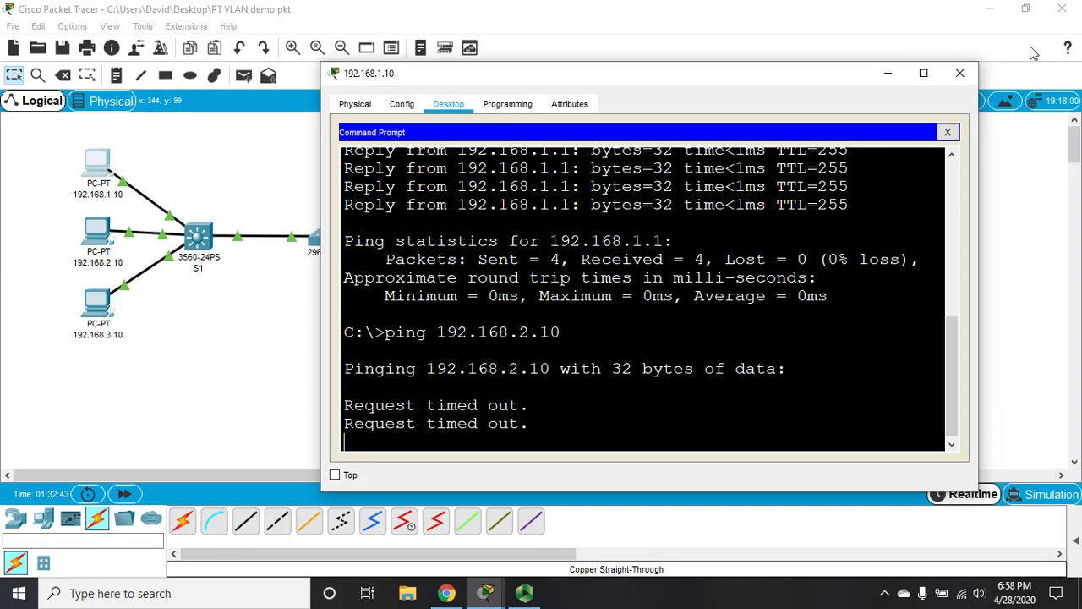
Close the PC window and enable 'ip routing' on S1 in global configuration.
left_click(968, 80)
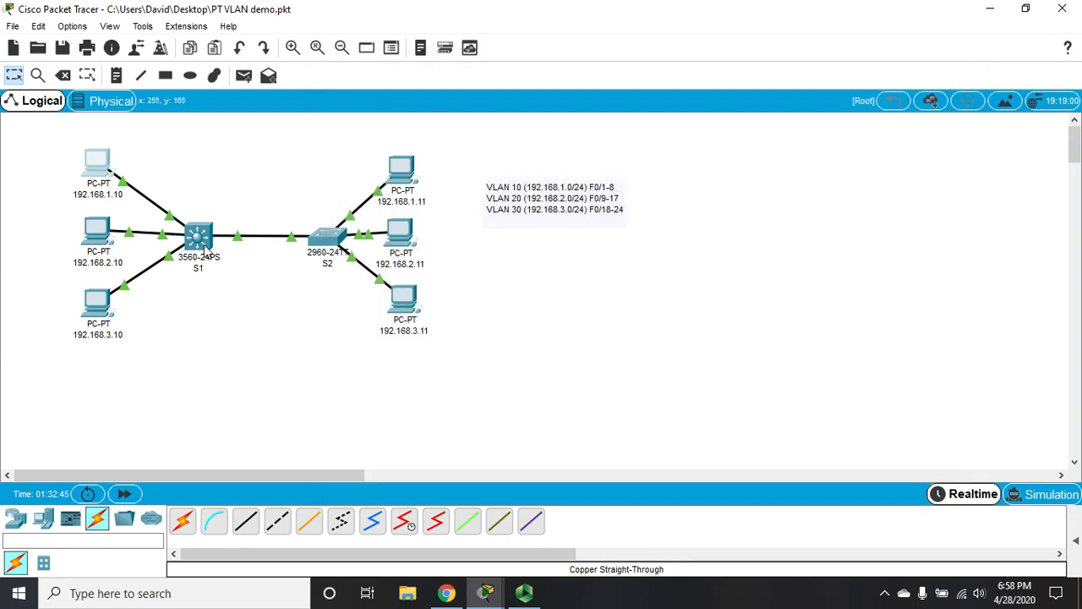
left_click(198, 240)
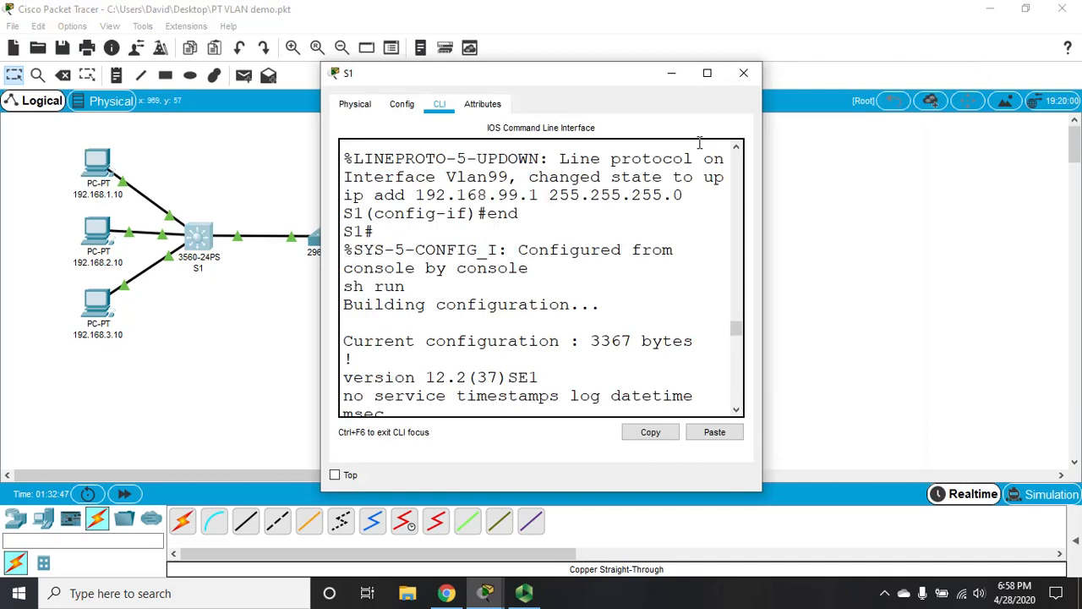
left_click(706, 73)
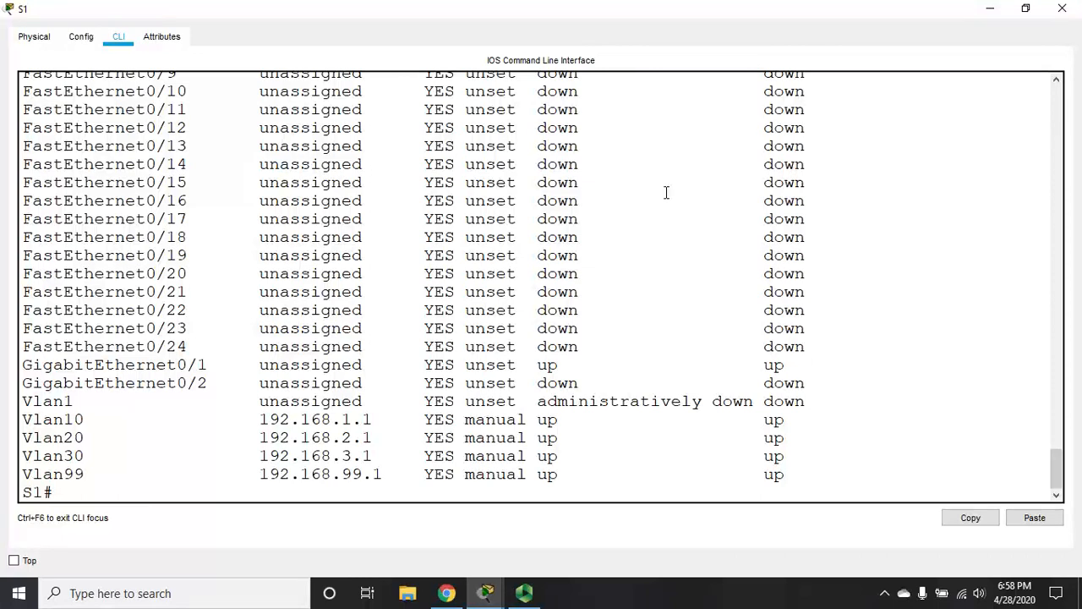
key("Return")
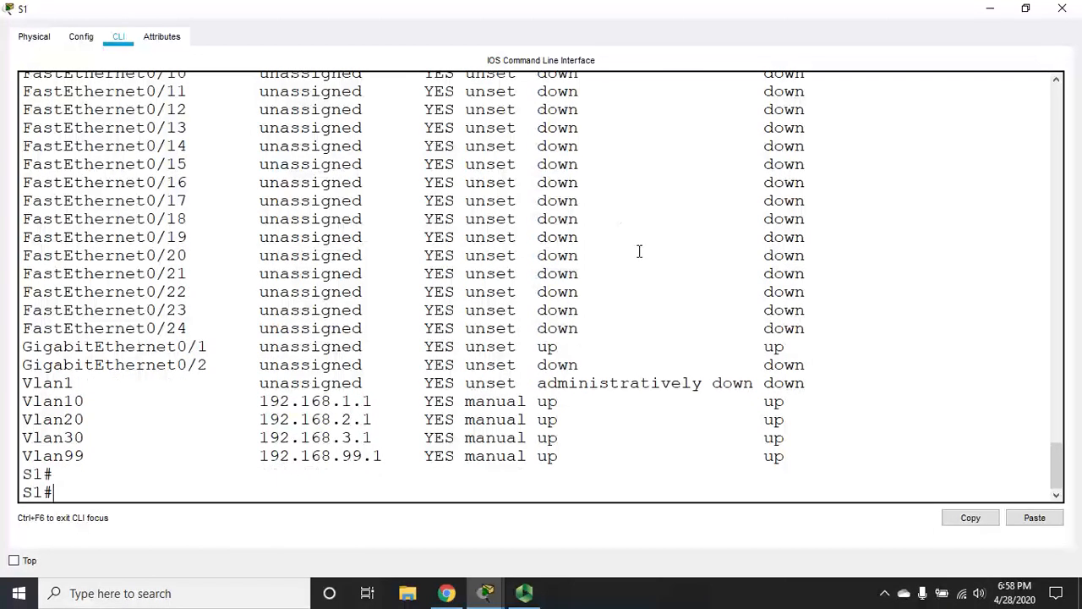
type("config t")
key("Return")
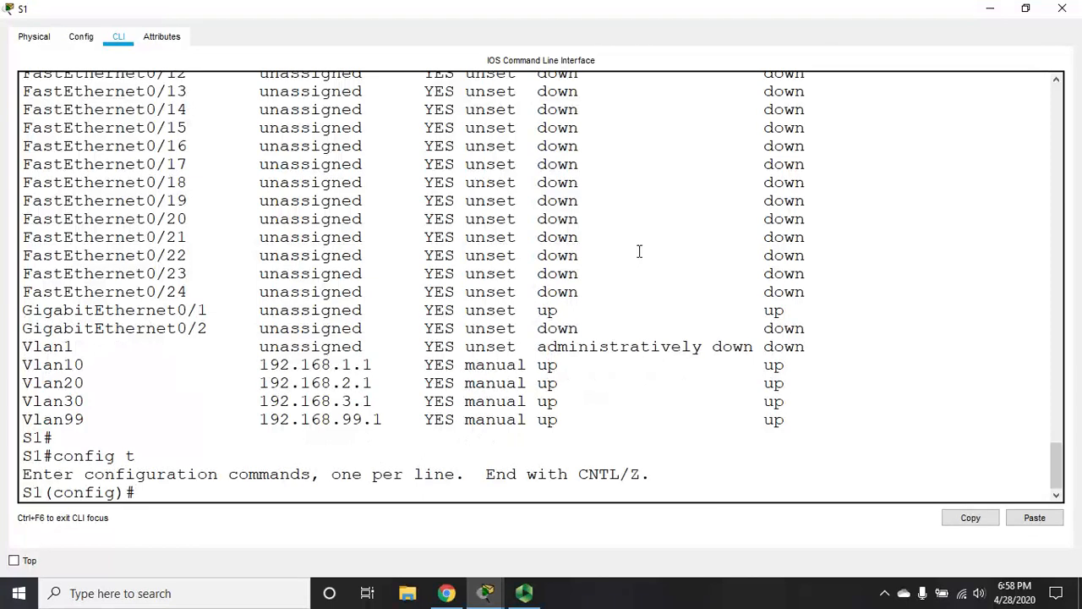
type("ip routing")
key("Return")
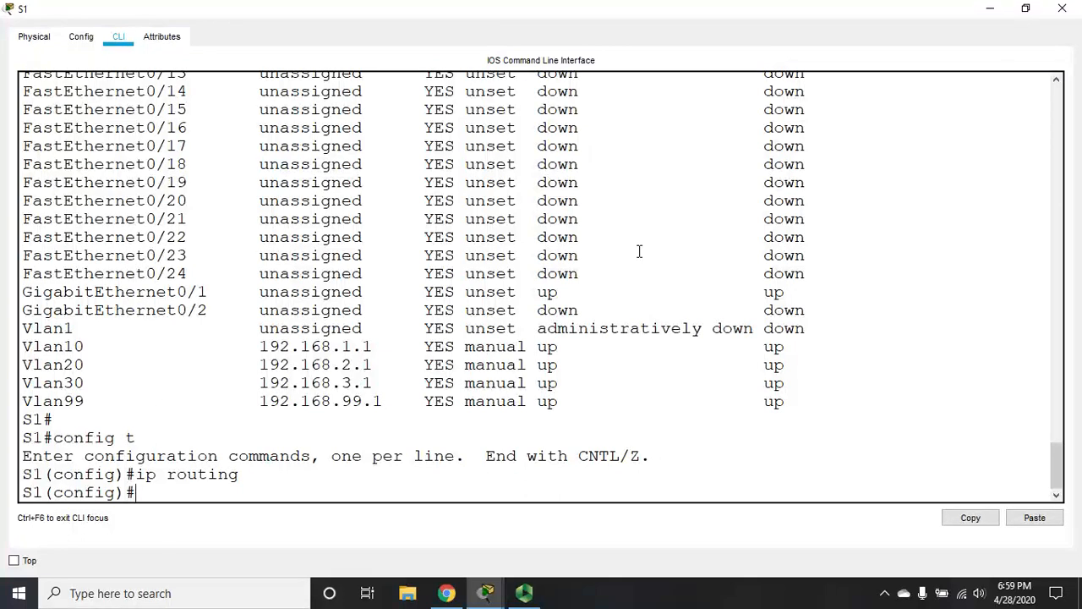
type("end")
key("Return")
type("k")
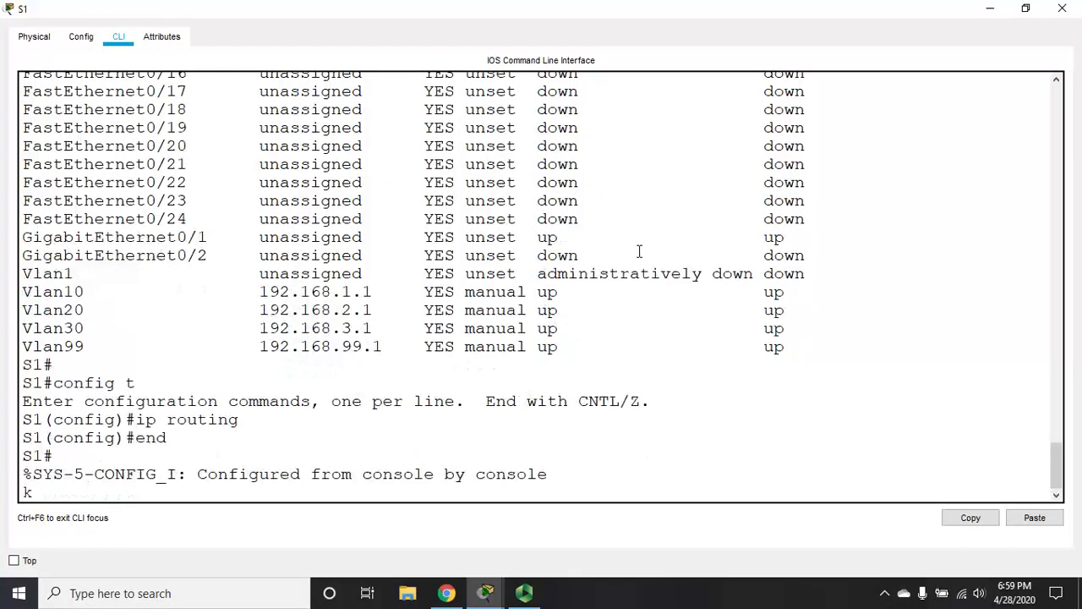
Confirm ip routing in S1's running configuration and close the S1 window.
key("BackSpace")
key("Return")
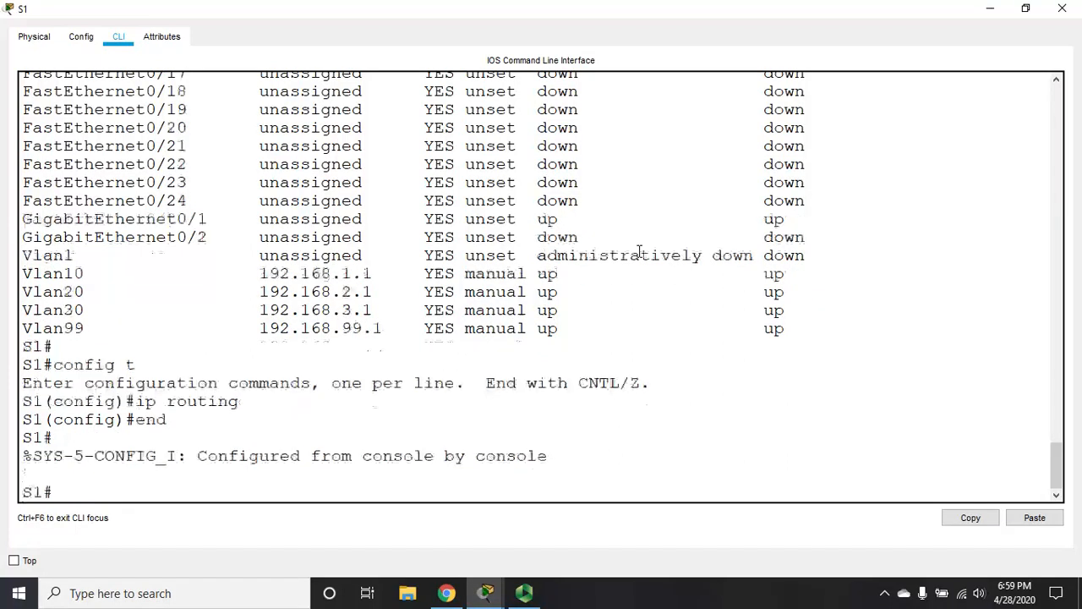
type("sh run")
key("Return")
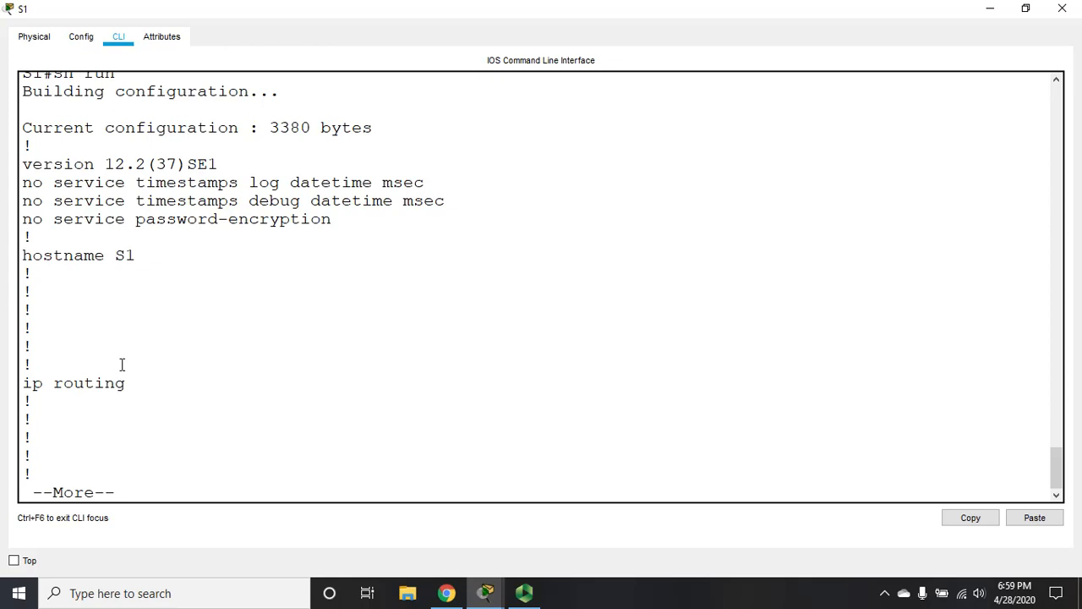
left_click(1064, 9)
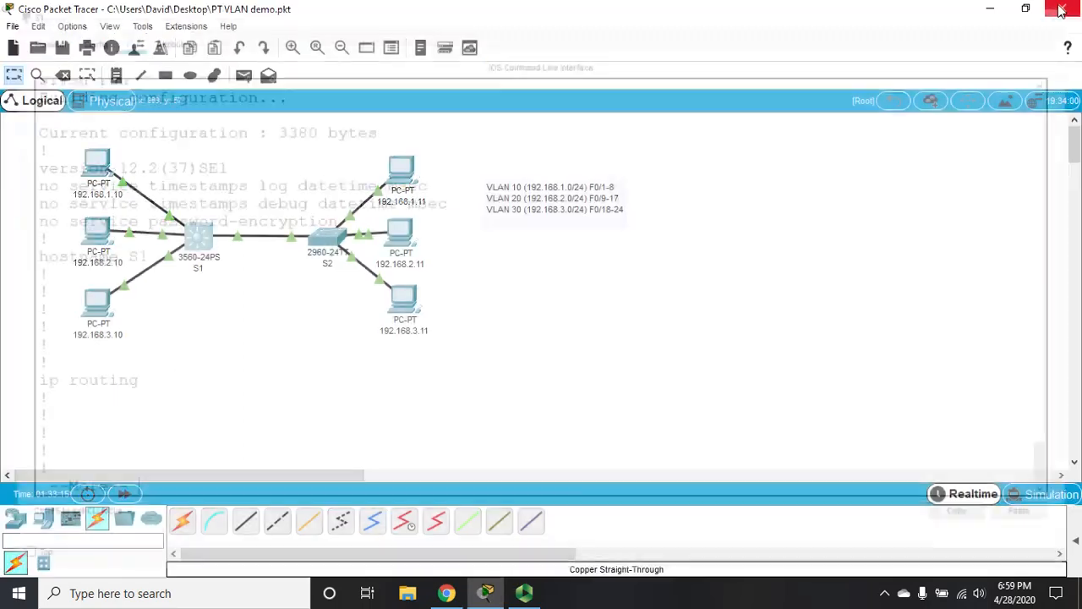
From PC 192.168.1.10's Command Prompt, ping 192.168.2.10 and 192.168.2.11.
left_click(100, 164)
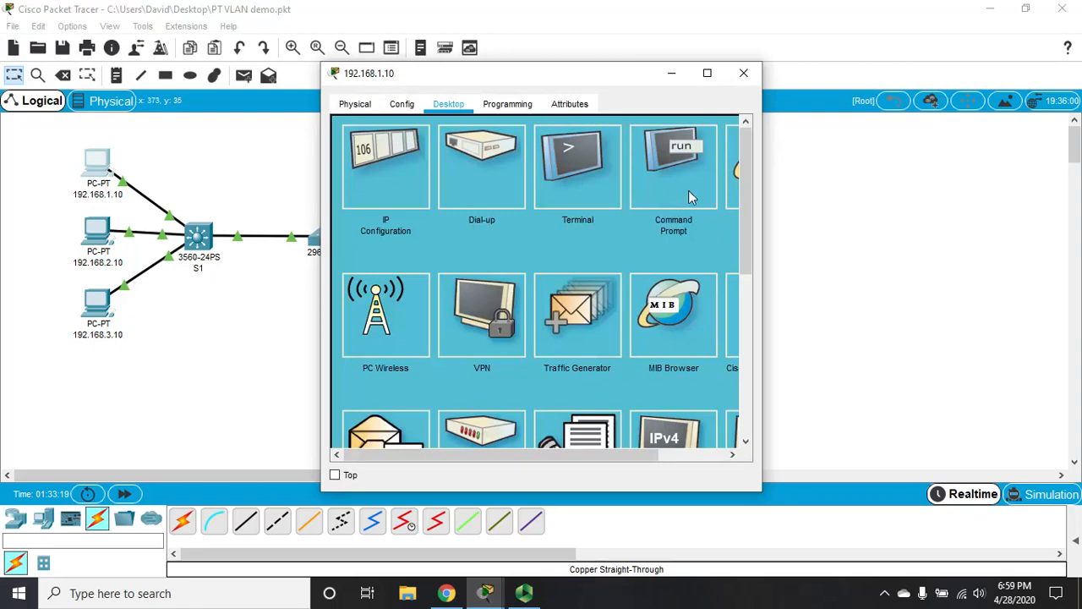
left_click(685, 186)
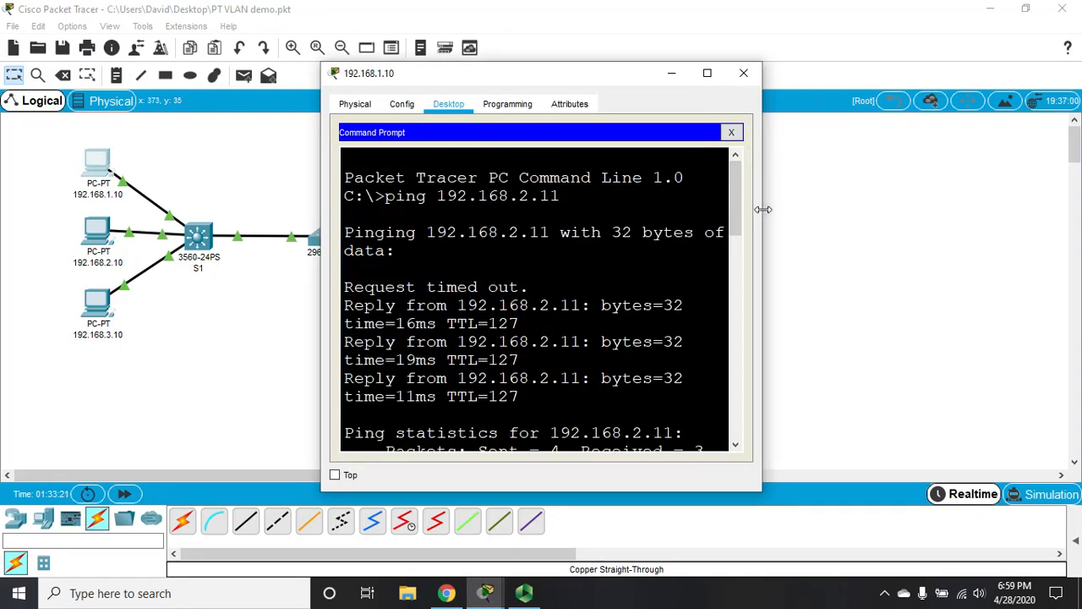
left_click_drag(761, 205, 1067, 206)
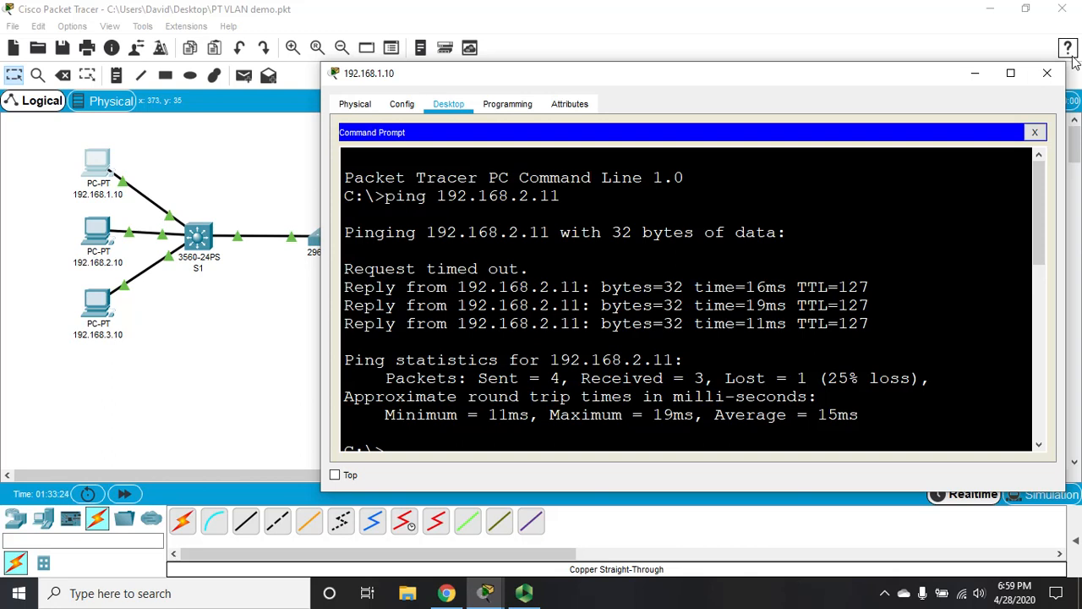
left_click_drag(1039, 211, 1052, 397)
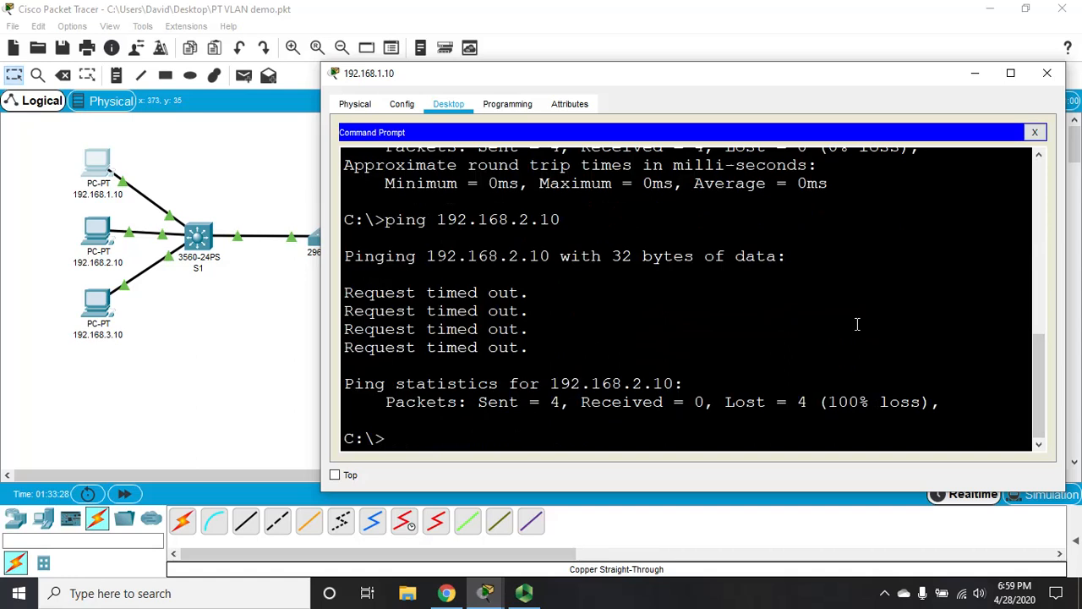
key("Up")
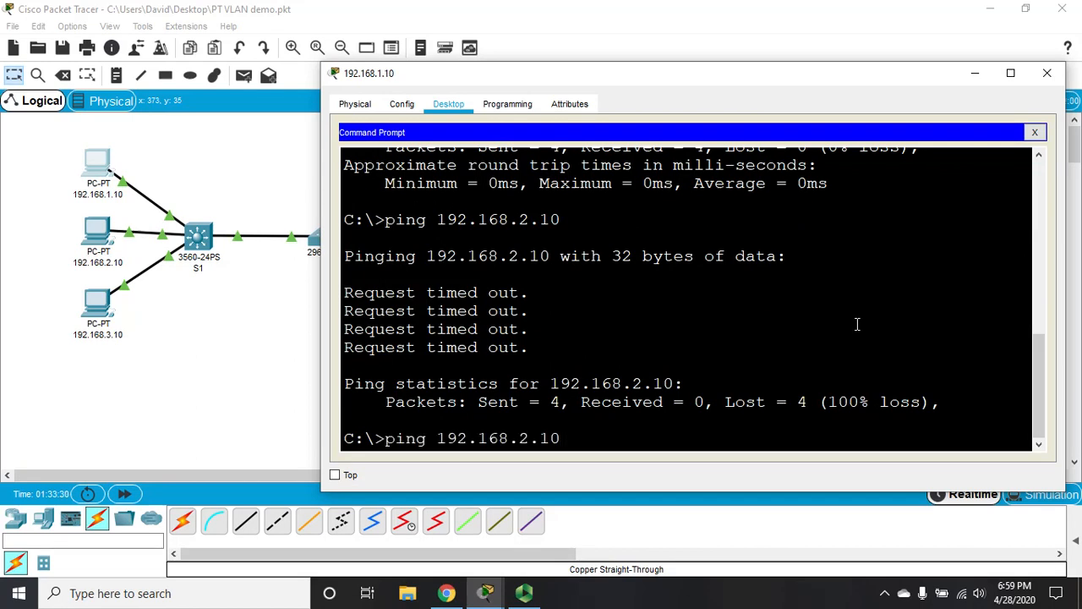
key("Return")
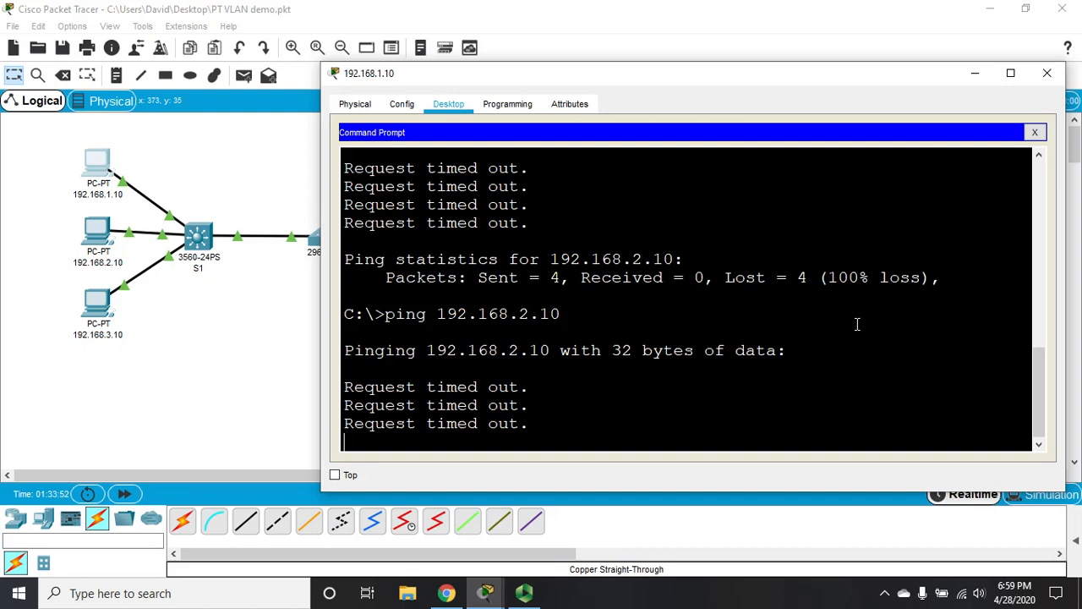
key("Up")
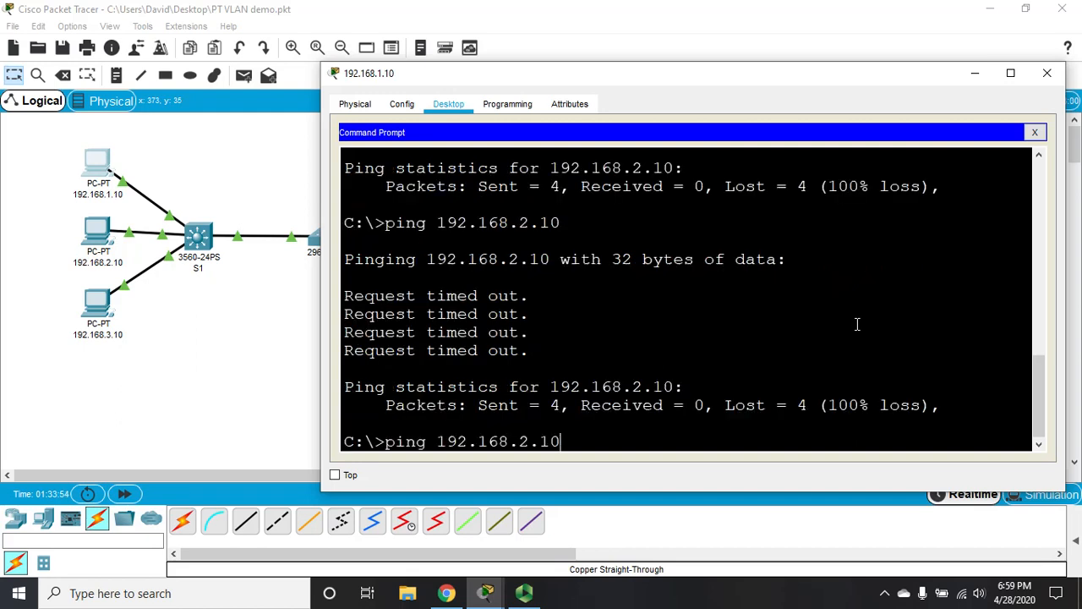
key("BackSpace")
type("=")
type("1")
key("Return")
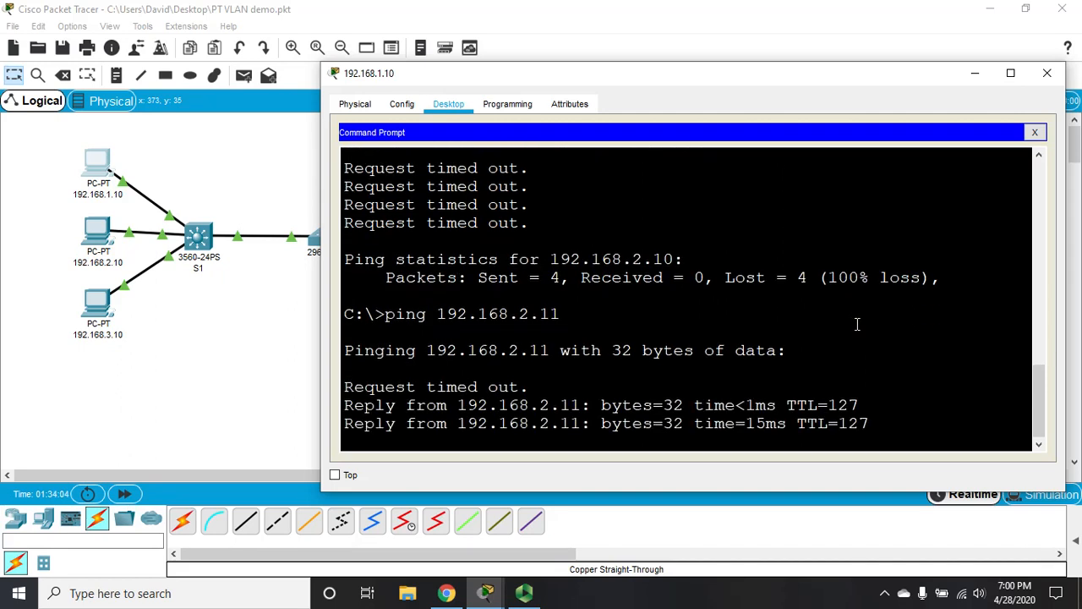
Ping 192.168.3.10, which times out, and abort it with Ctrl+C.
key("Up")
key("BackSpace")
key("BackSpace")
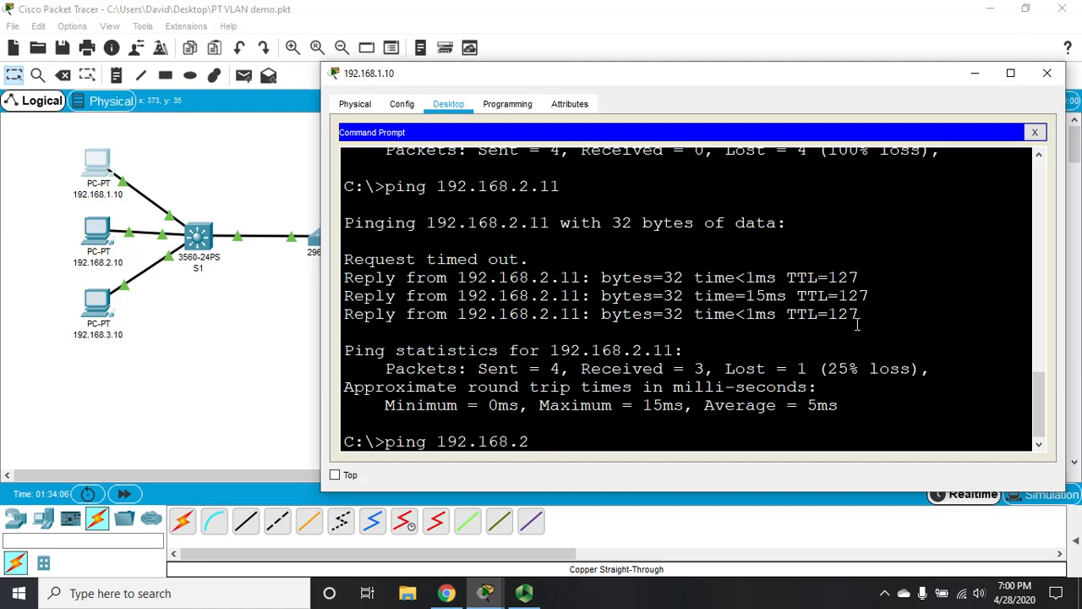
key("BackSpace")
type("3.10")
key("Return")
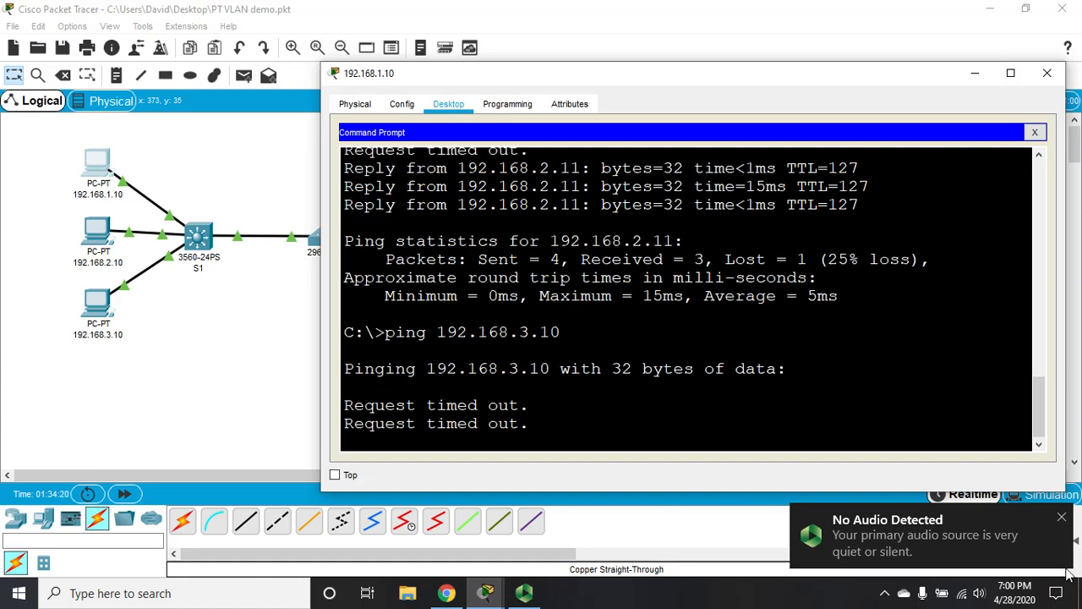
left_click(1063, 518)
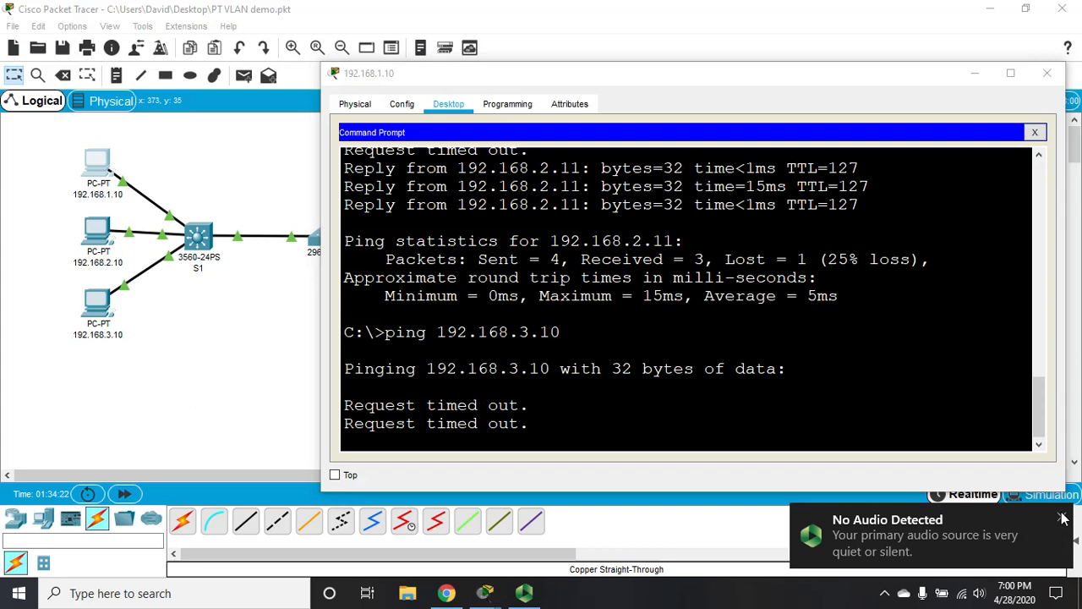
left_click(689, 399)
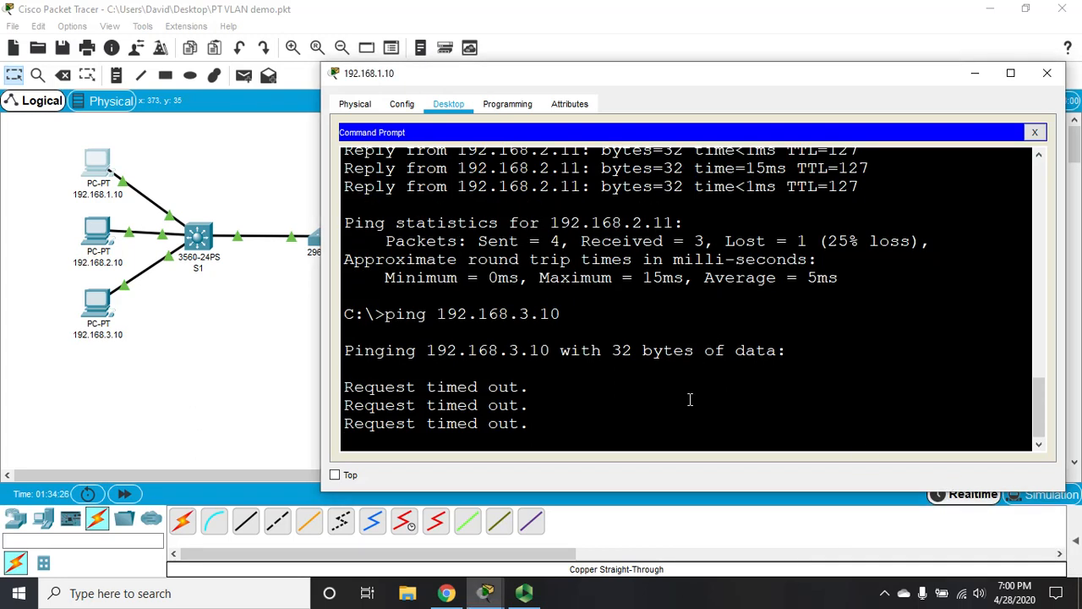
key("ctrl+c")
Ping 192.168.3.11 successfully, then close PC 192.168.1.10's window.
key("Up")
key("BackSpace")
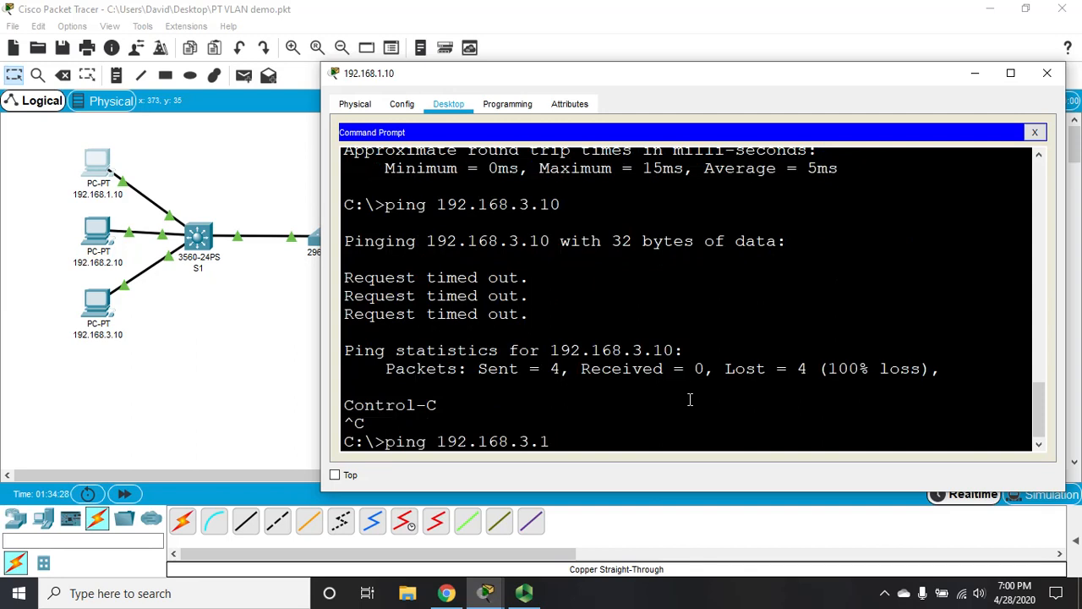
type("1")
key("Return")
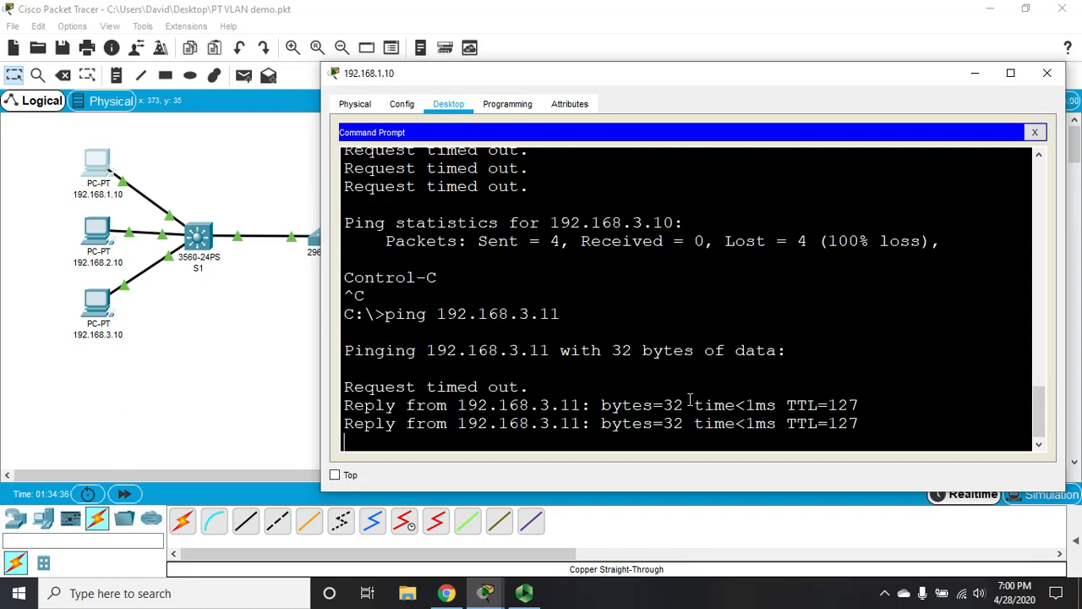
left_click(1050, 71)
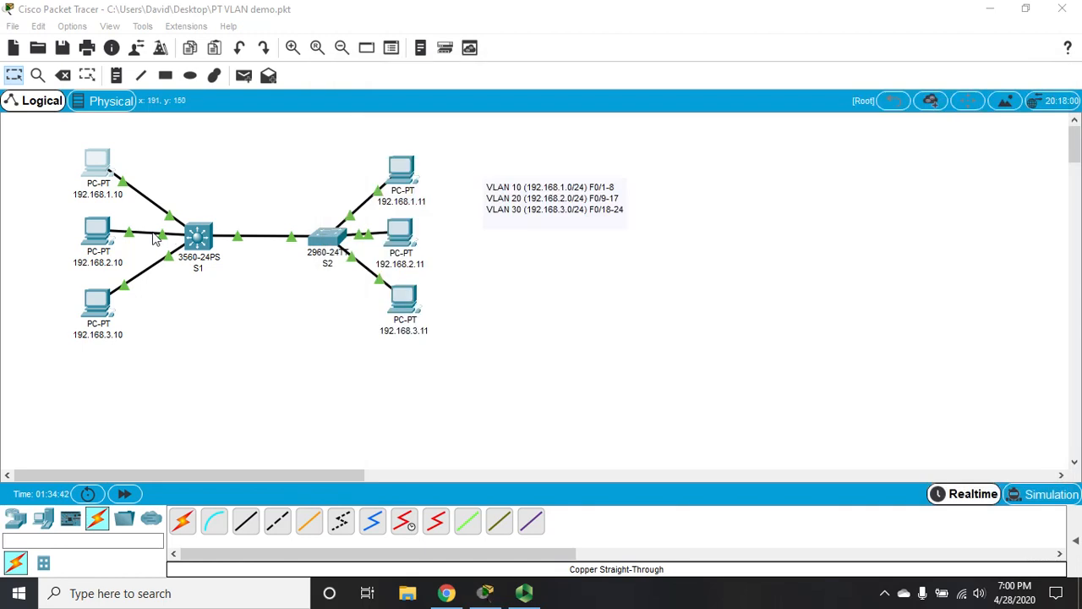
left_click(199, 240)
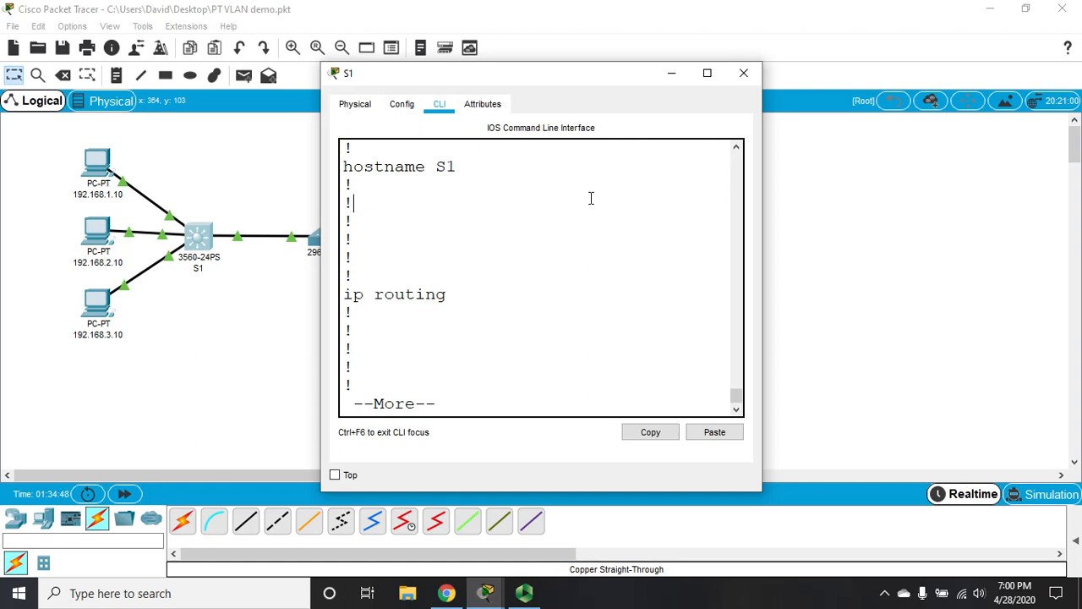
key("space")
key("space")
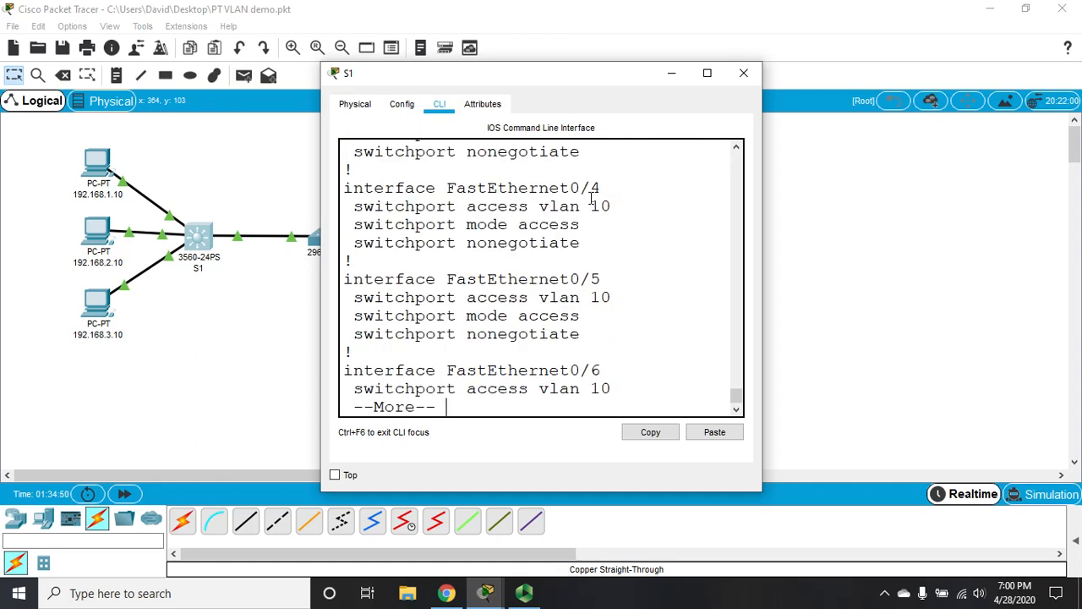
key("q")
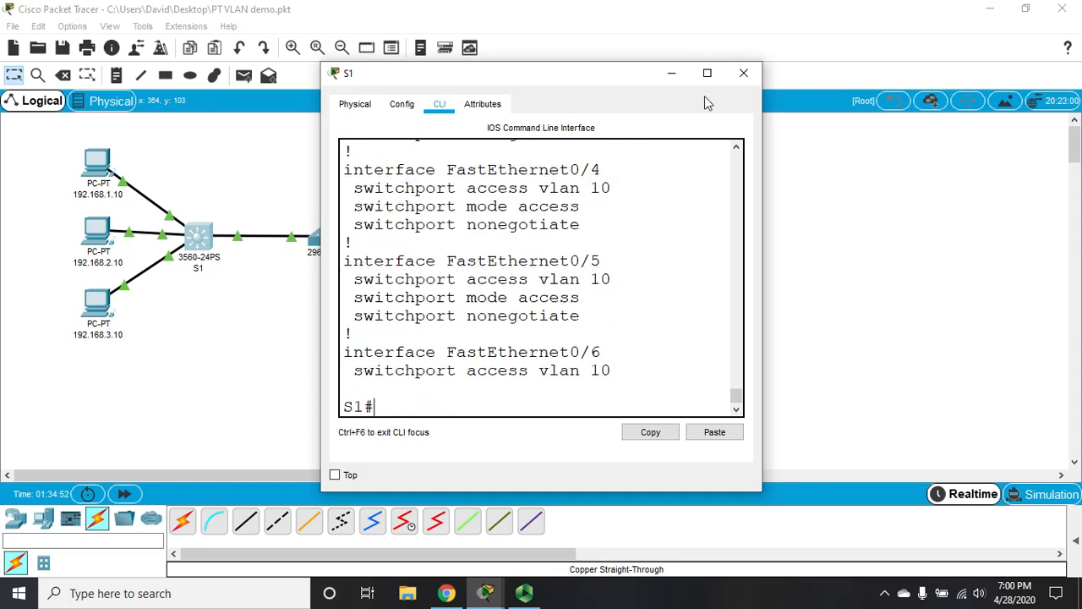
left_click(706, 73)
type("sh ")
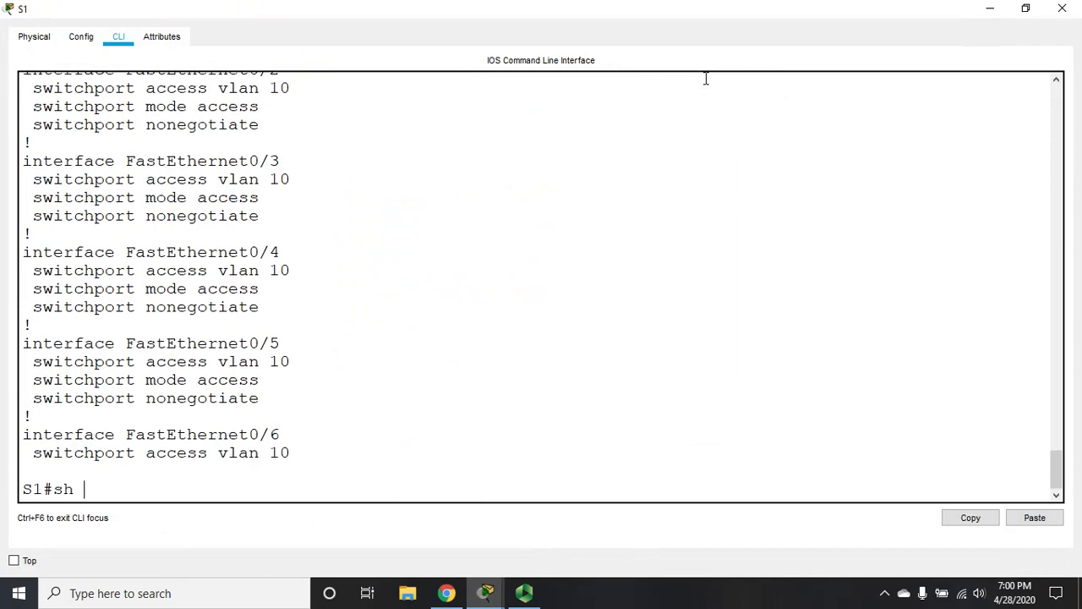
type("vl br")
key("Return")
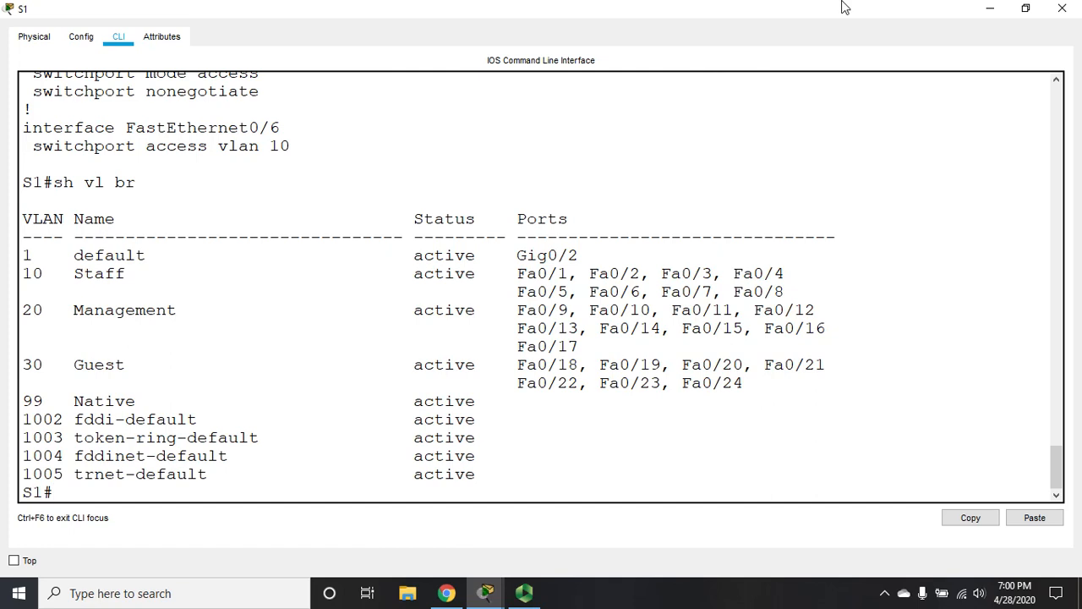
left_click(994, 10)
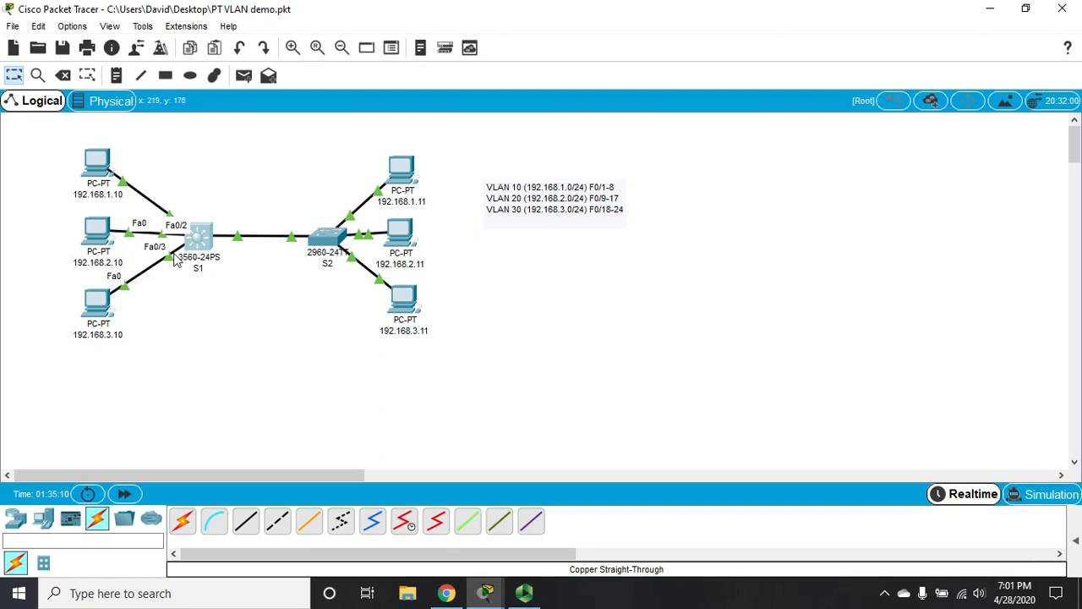
Recable PC 192.168.3.10 from S1 port Fa0/3 to Fa0/18.
left_click_drag(188, 245, 184, 276)
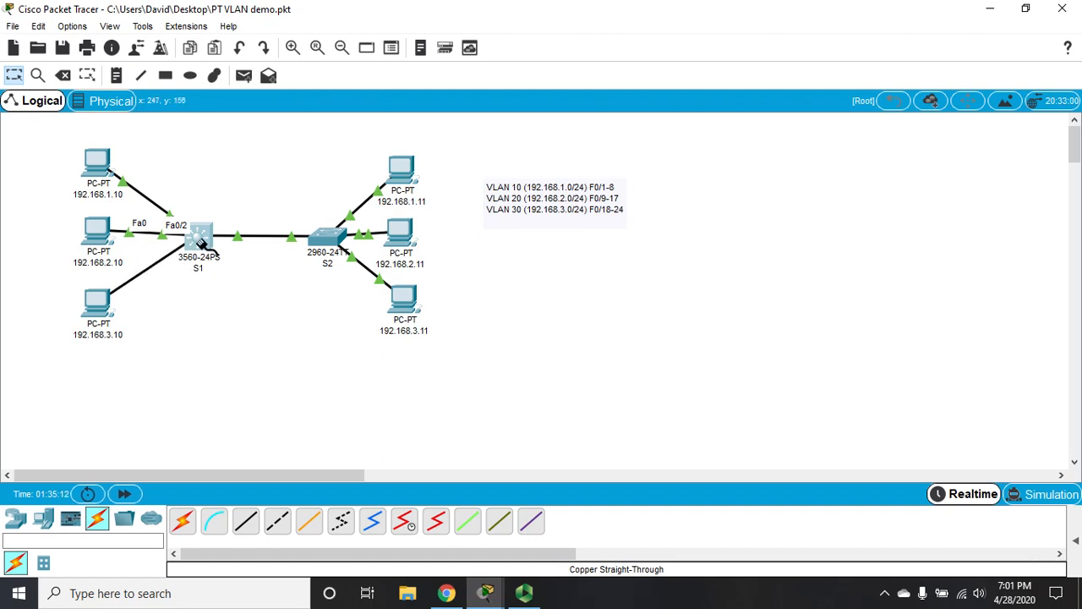
left_click(199, 245)
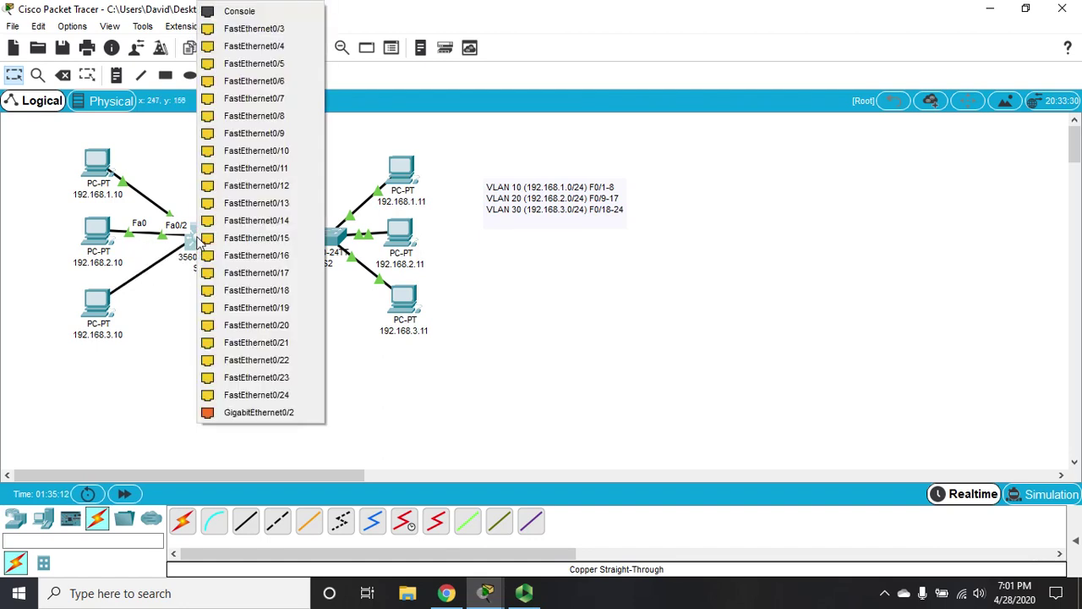
left_click(268, 293)
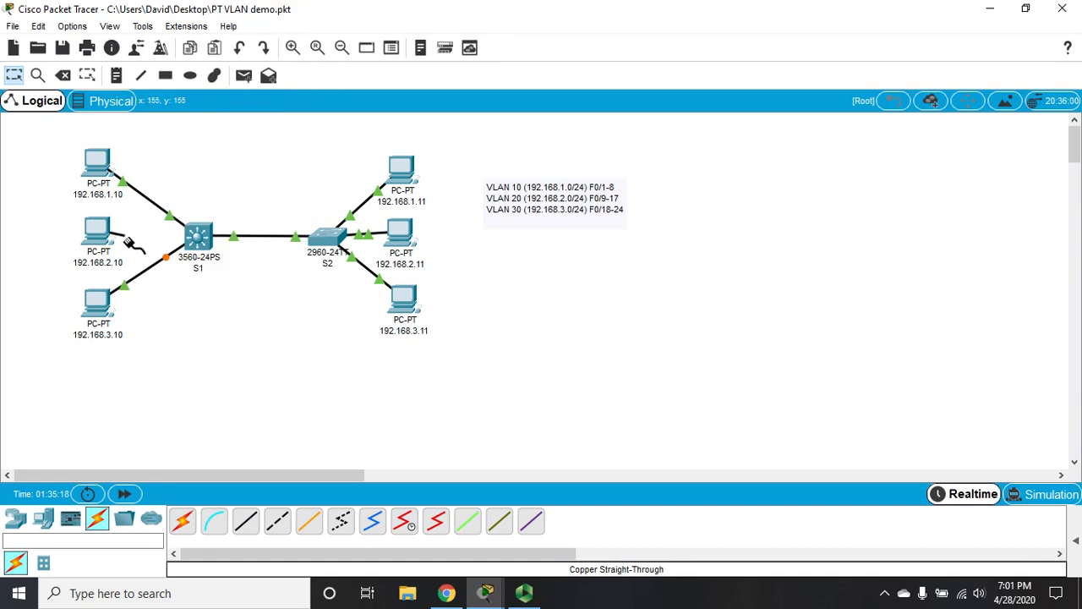
Cable PC 192.168.2.10 to S1 port Fa0/9 and fast-forward time so the links come up.
left_click(201, 240)
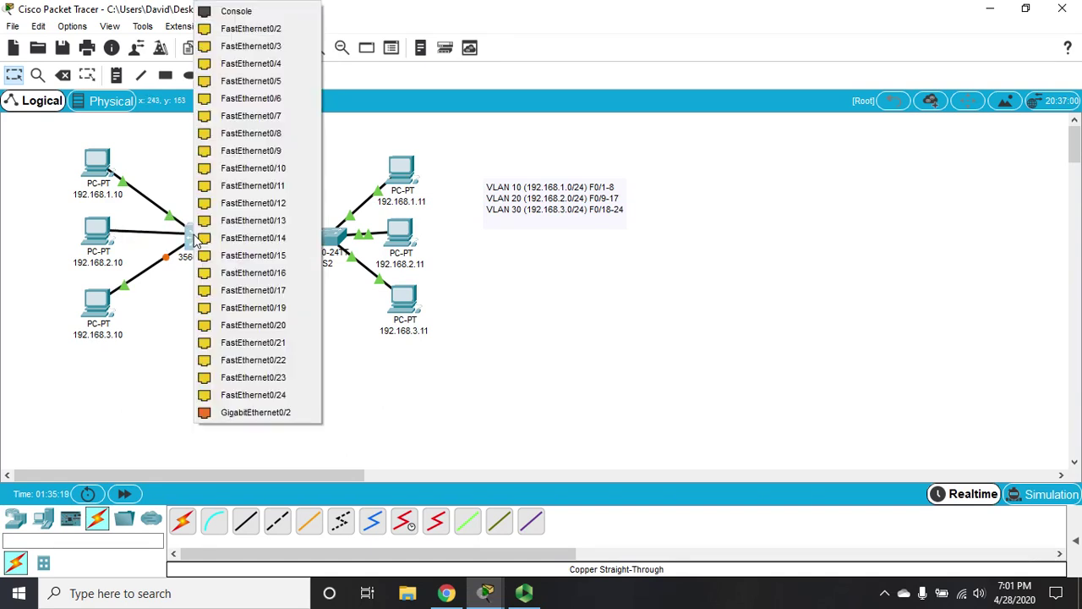
left_click(250, 150)
left_click(123, 495)
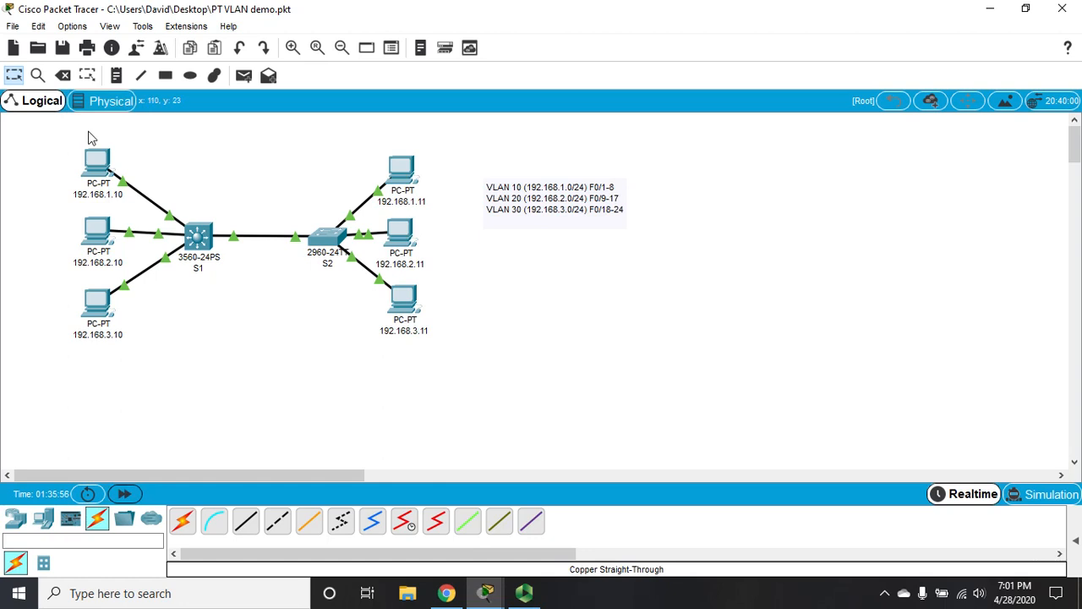
left_click(97, 169)
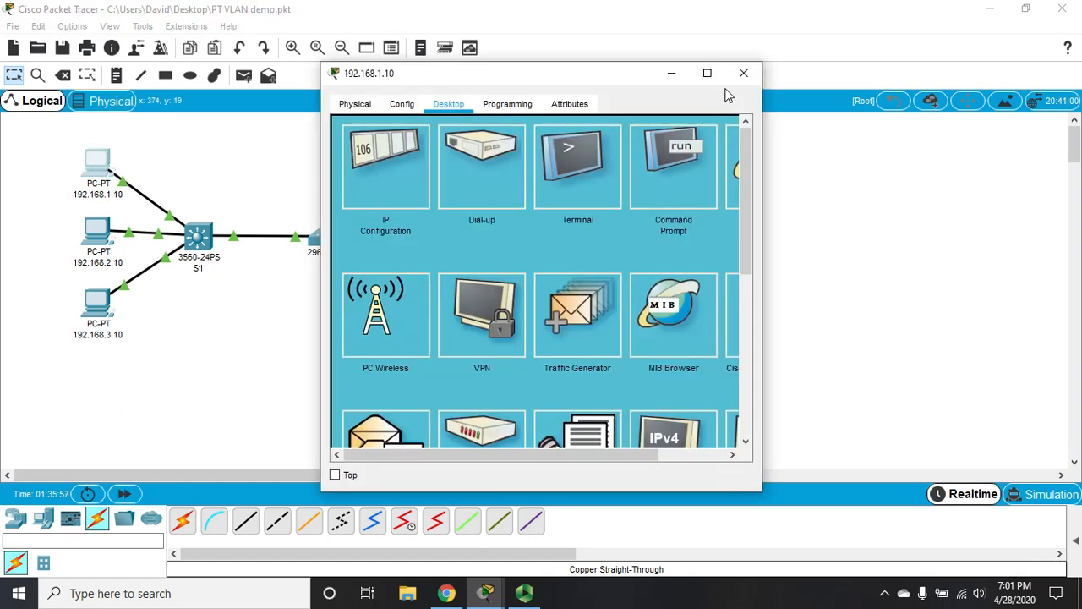
From PC 192.168.1.10's Command Prompt, ping 192.168.2.10 successfully.
left_click(676, 196)
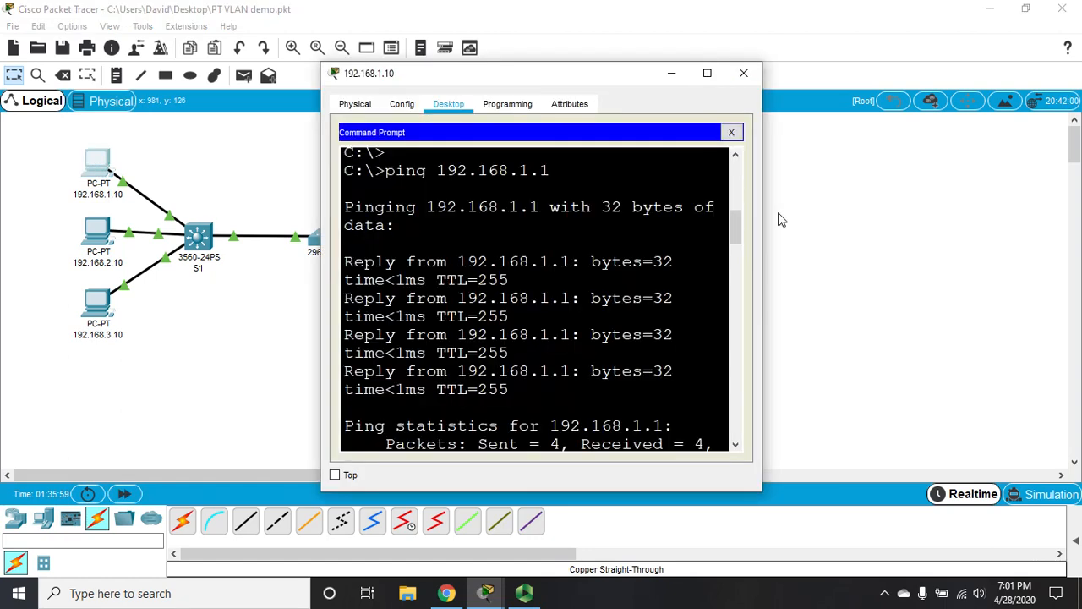
left_click_drag(761, 203, 1042, 204)
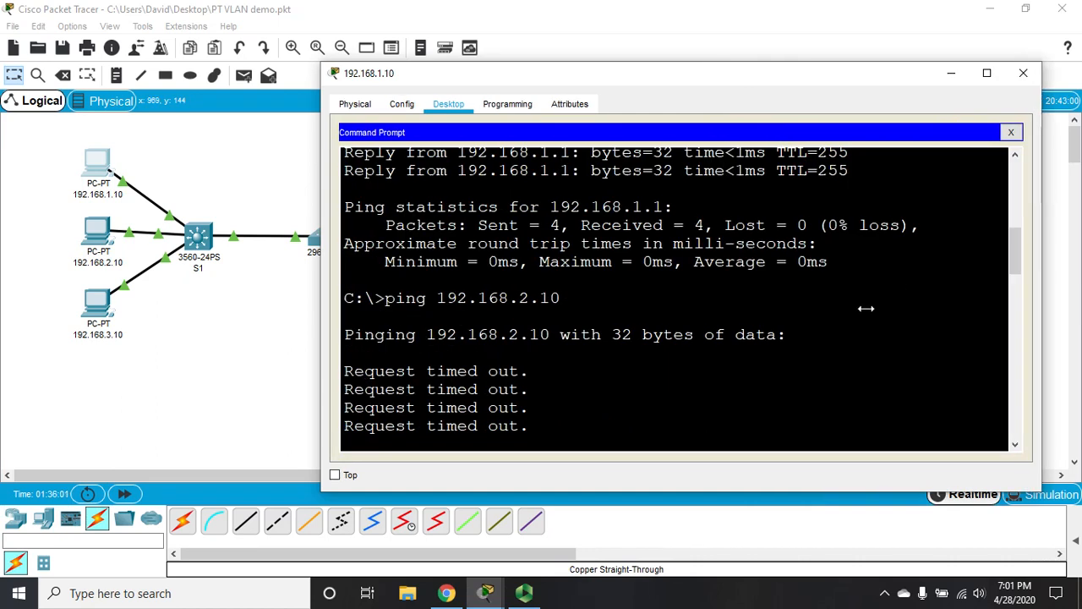
type("ping ")
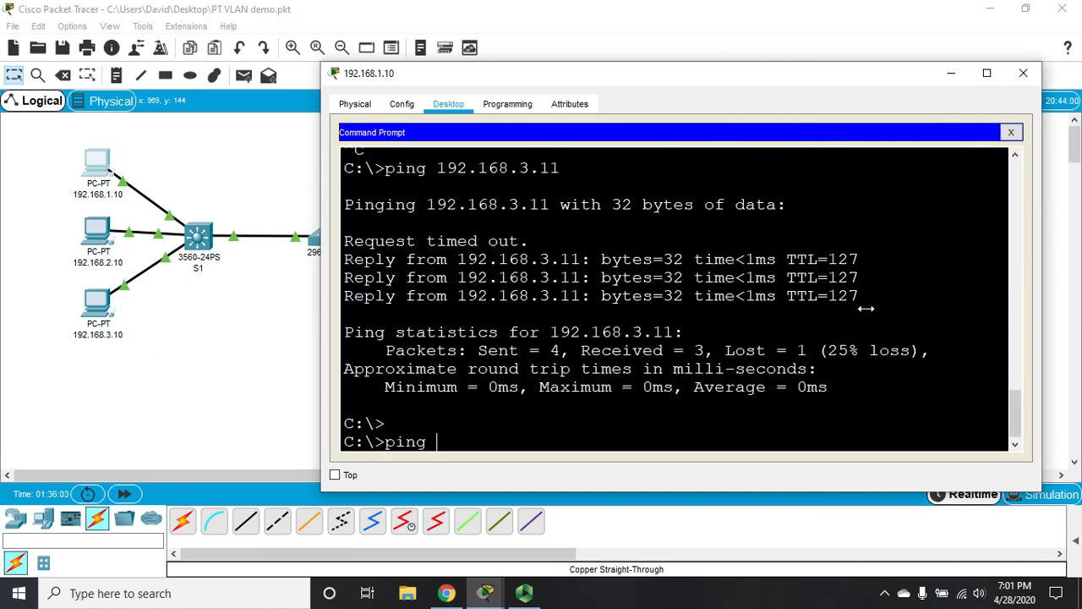
type("19.168.")
type("2.10")
key("Left")
key("Left")
key("Left")
type("2")
key("Return")
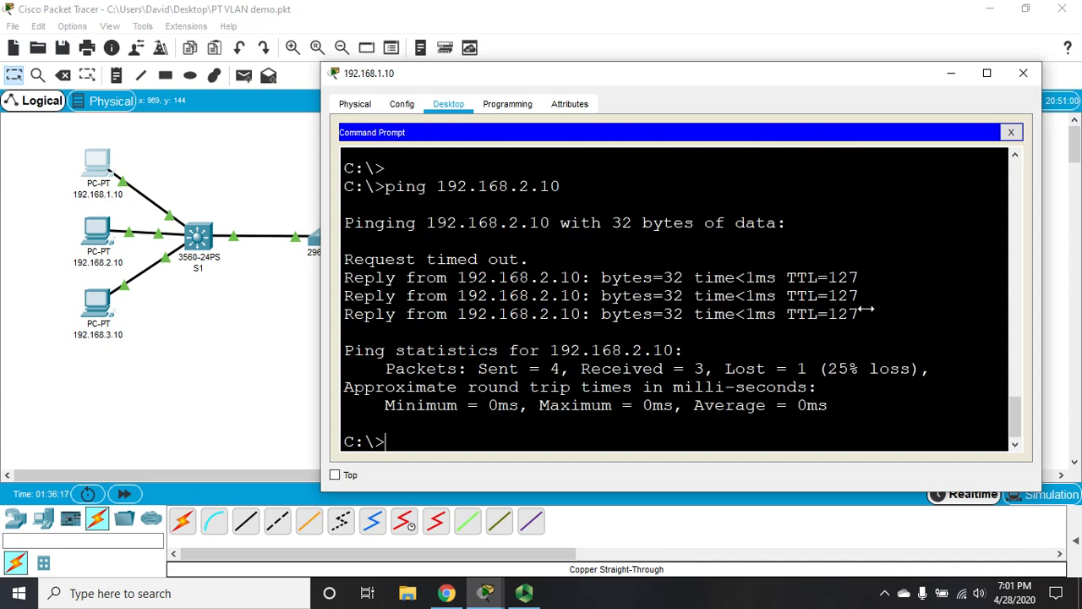
Ping 192.168.3.10 successfully, then close PC 192.168.1.10's window.
key("Up")
key("BackSpace")
key("BackSpace")
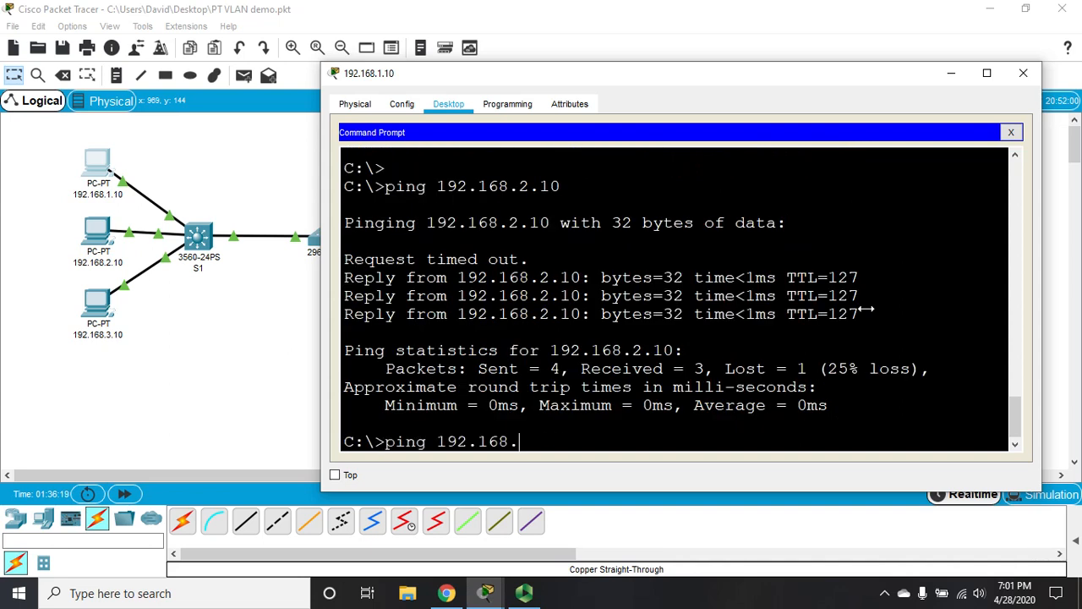
key("BackSpace")
key("BackSpace")
type("3.10")
key("Return")
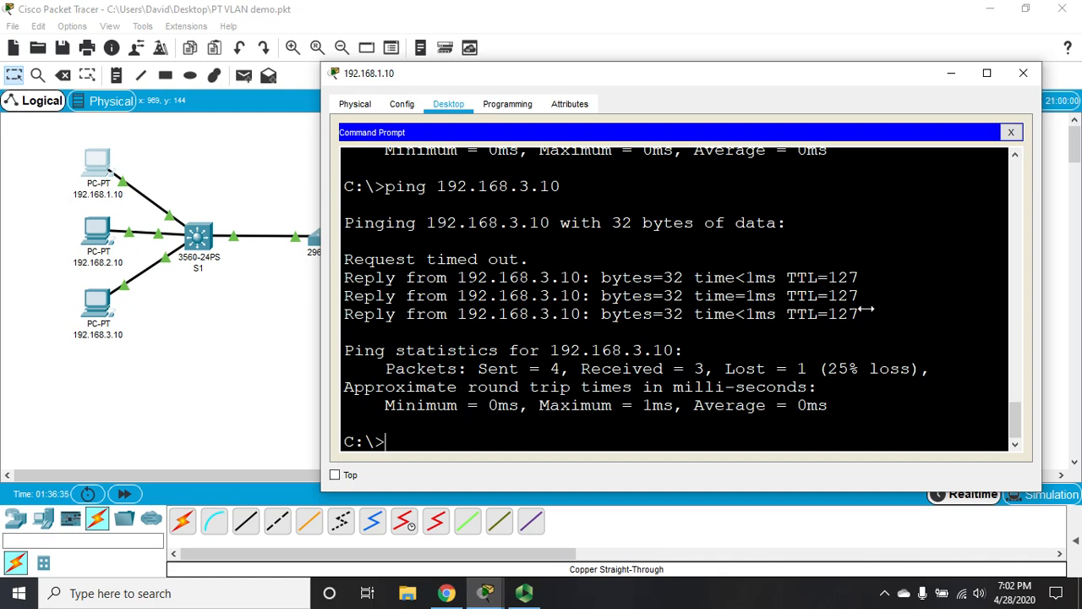
left_click(1033, 78)
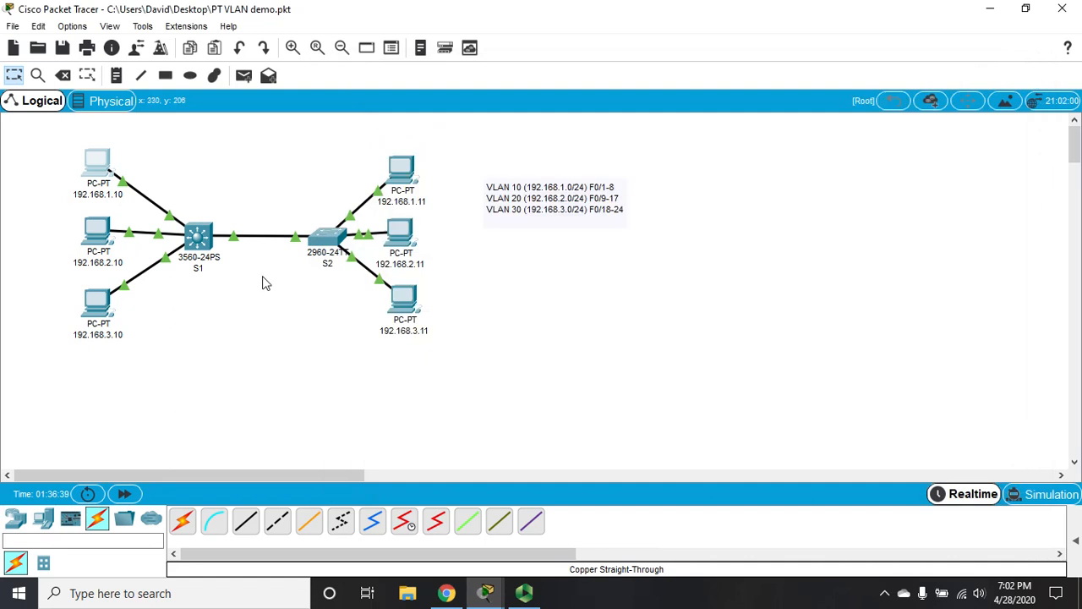